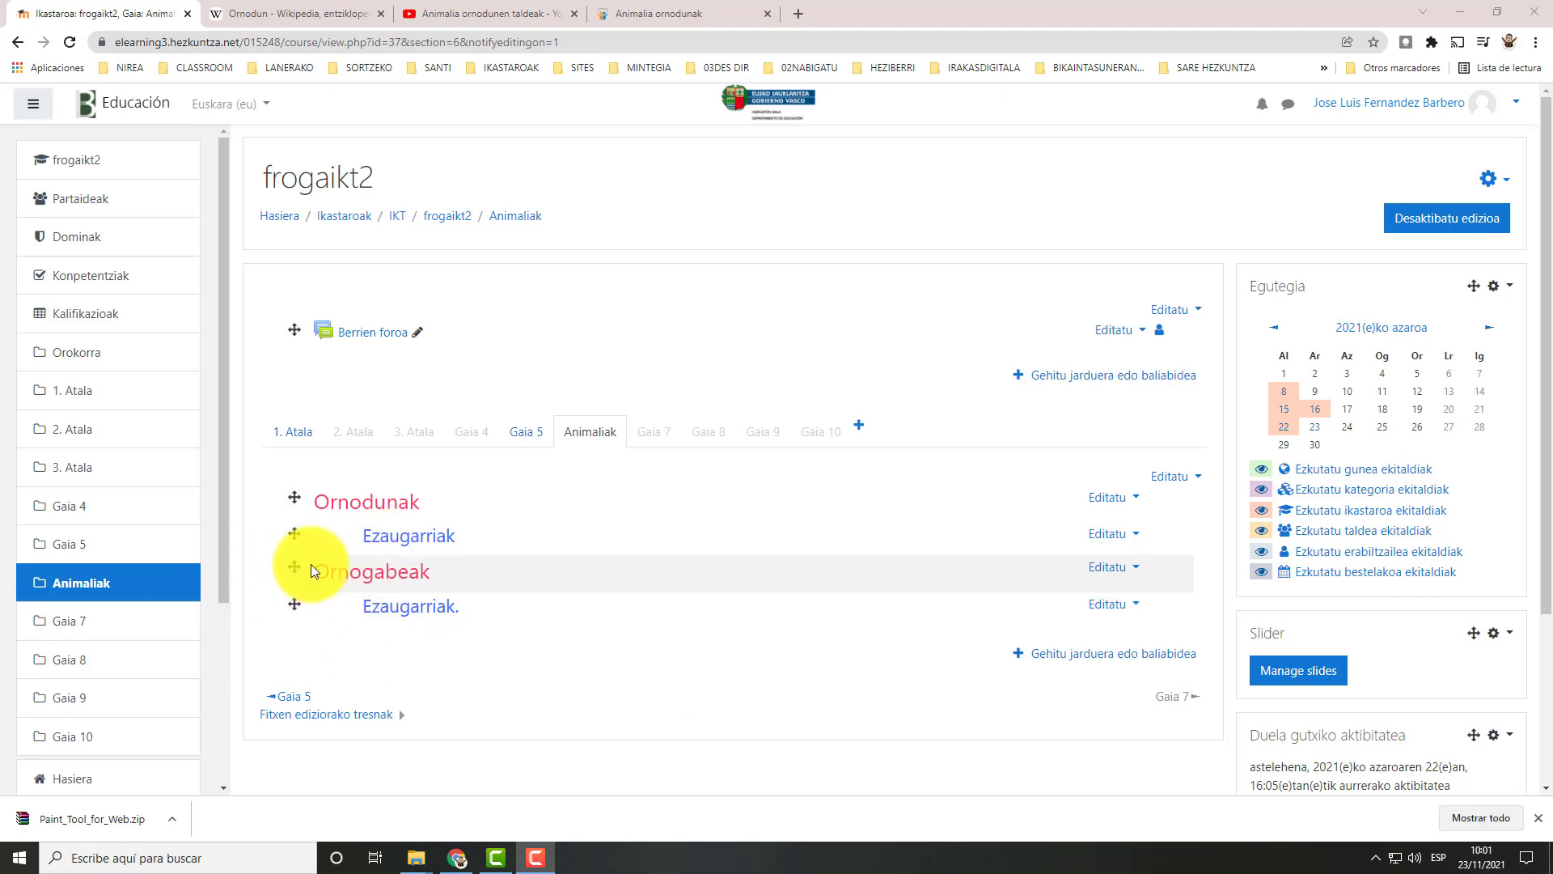
Add a Fitxategia resource to the Animaliak section, named "ezaugarriak" with the description "Hemend daukazue...".
{"action": "left_click", "coordinate": [1088, 656]}
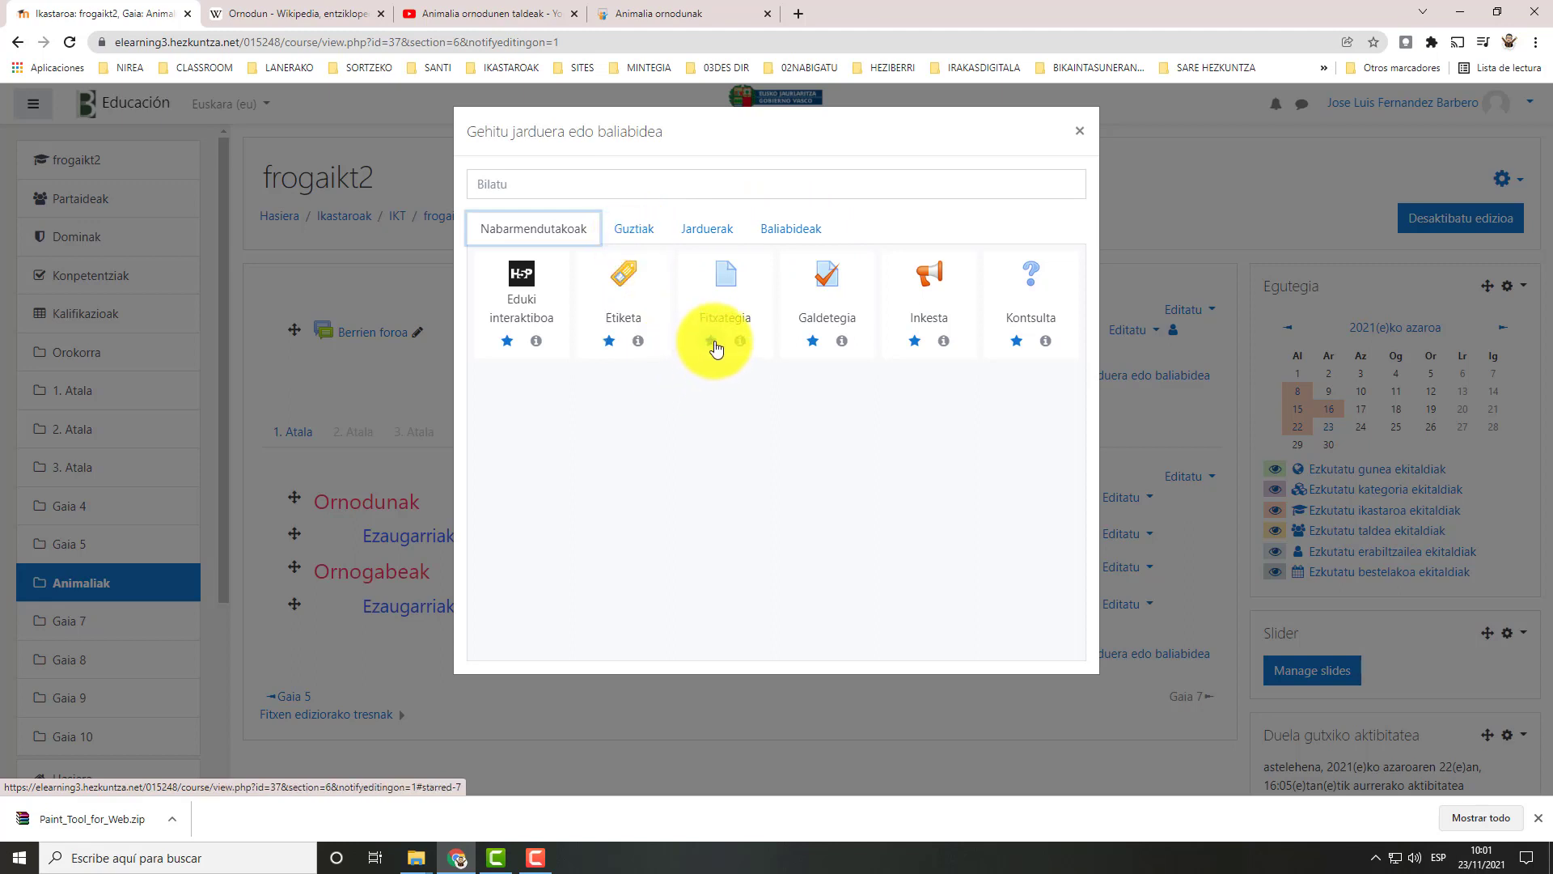
{"action": "left_click", "coordinate": [734, 298]}
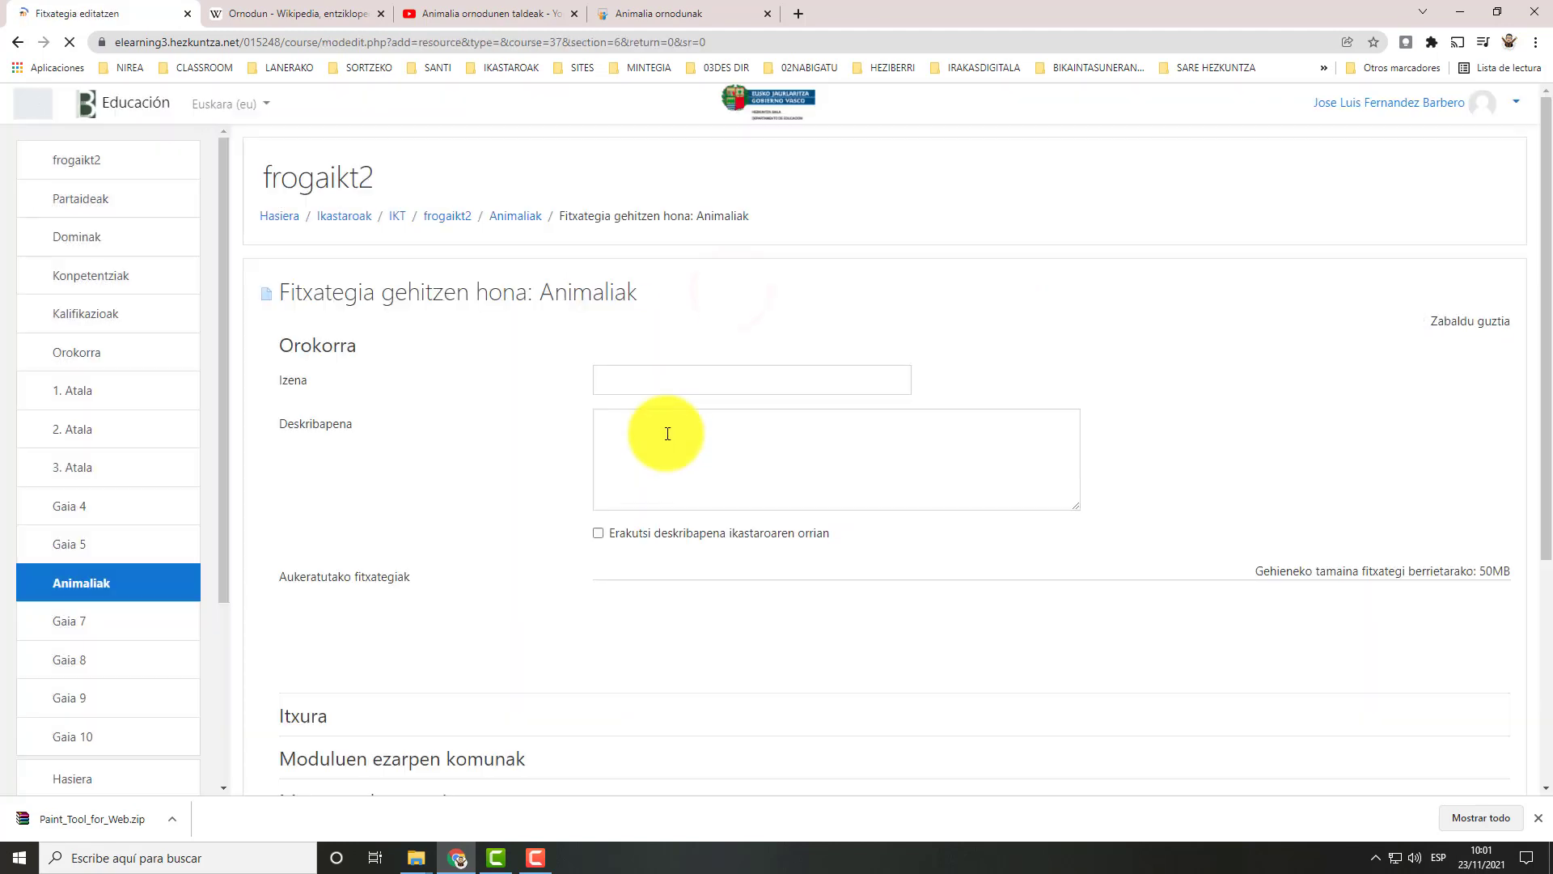
{"action": "left_click", "coordinate": [645, 377]}
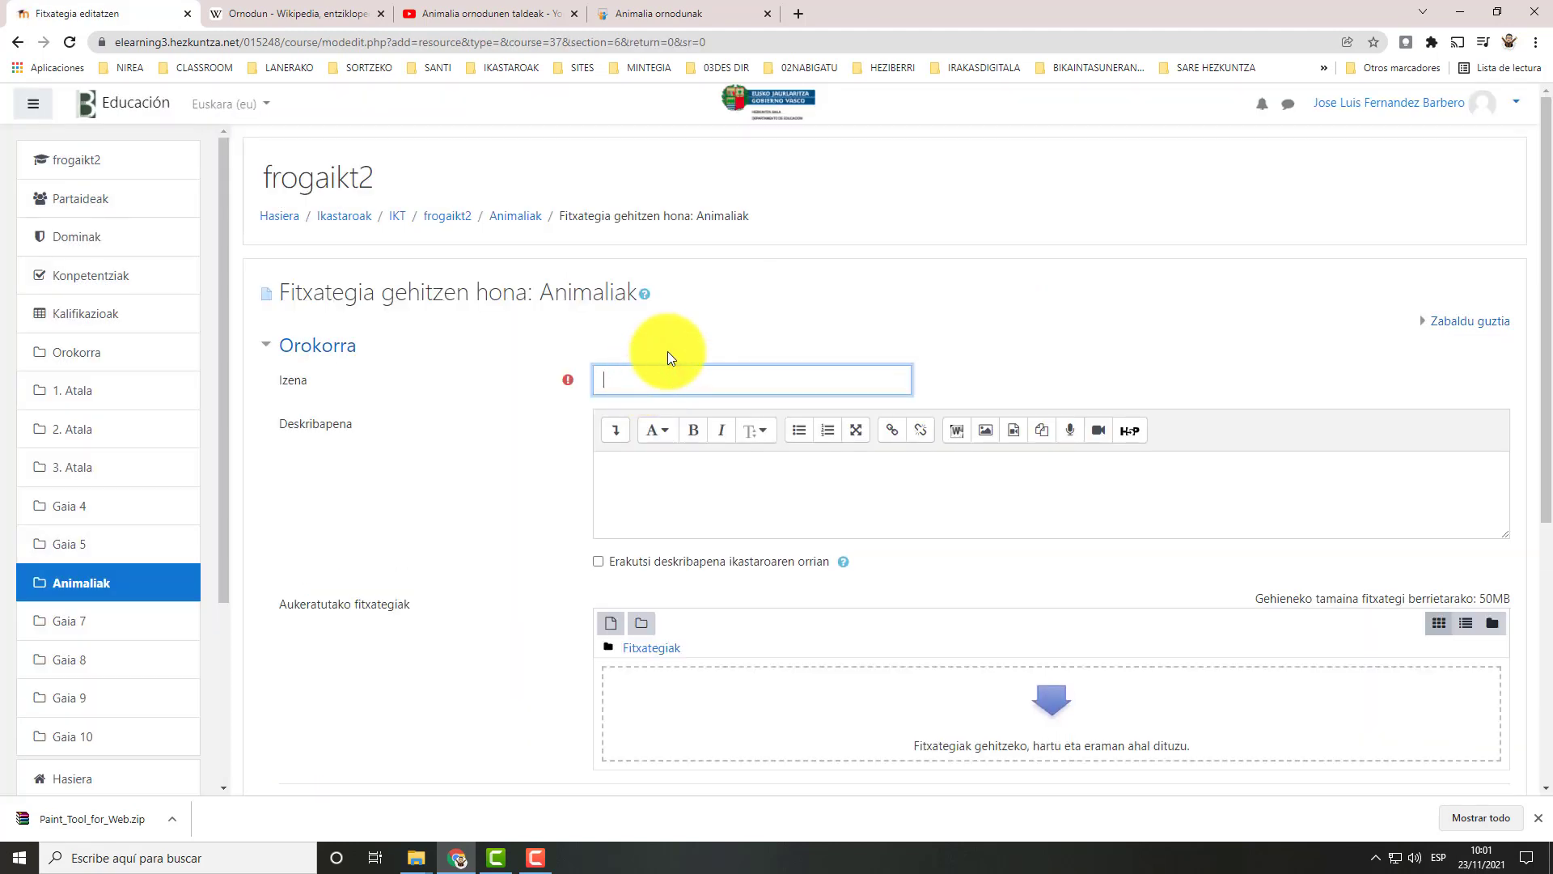
{"action": "type", "text": "ezaugarriak"}
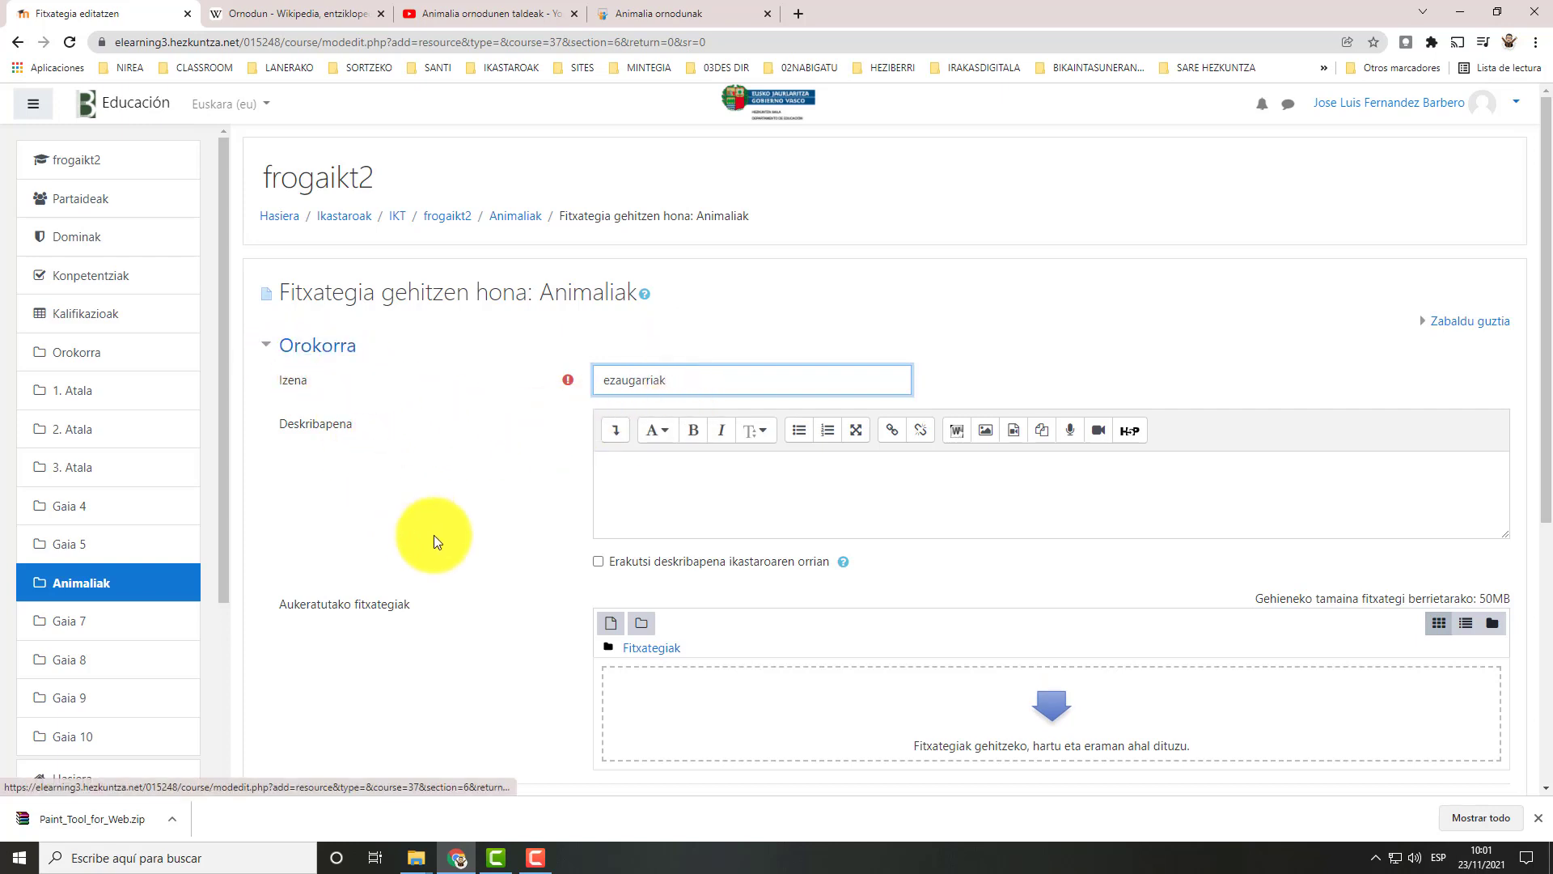
{"action": "left_click", "coordinate": [650, 471]}
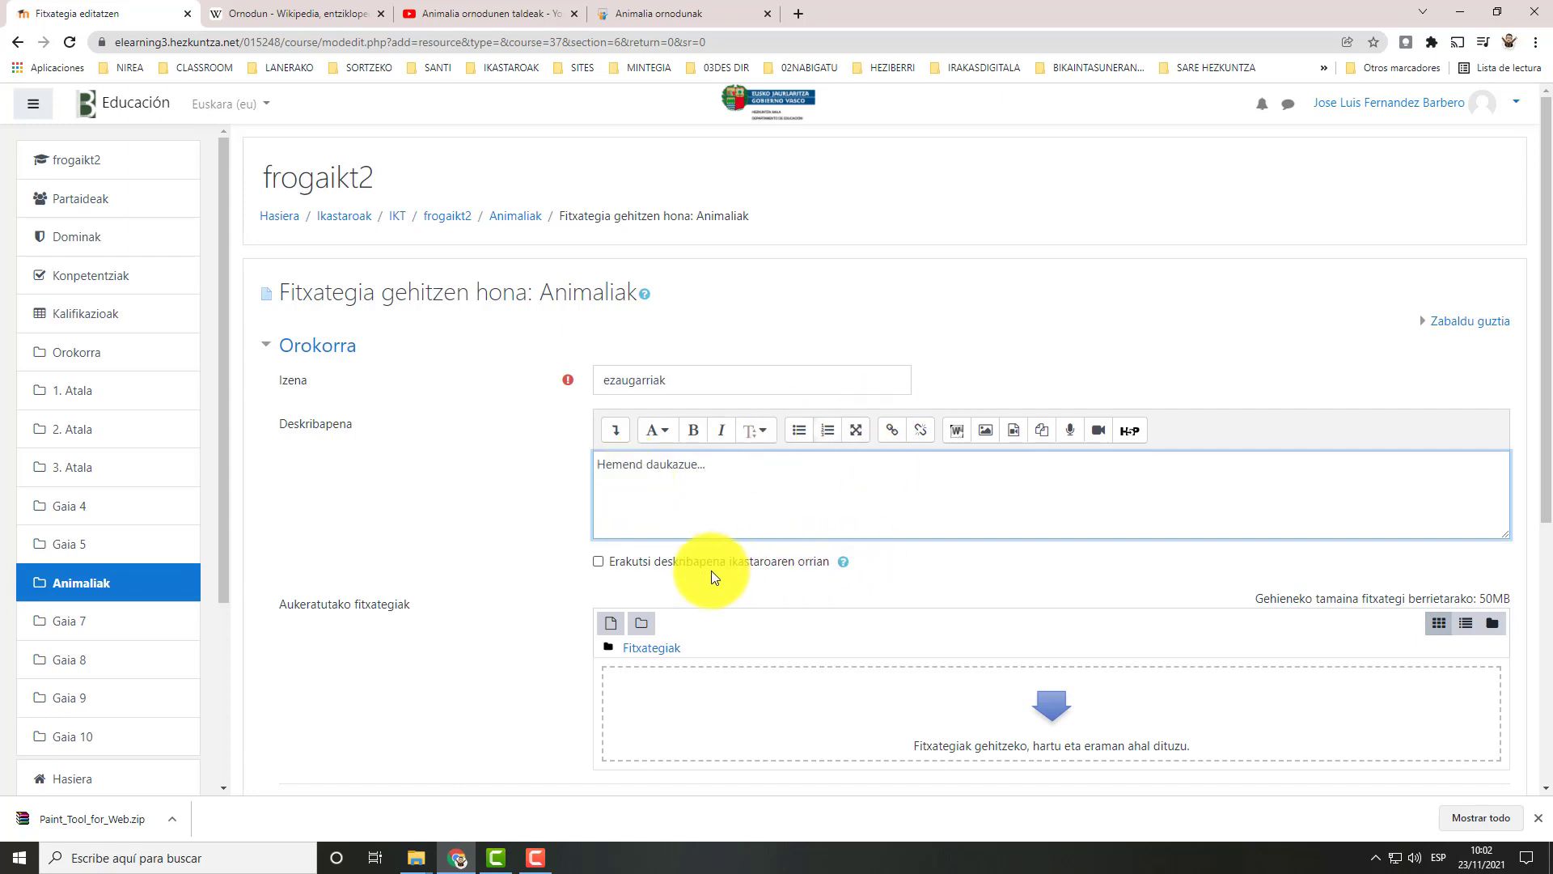
Open the file picker for the resource and look through the server files, recent files and private files repositories.
{"action": "scroll", "coordinate": [720, 566], "scroll_direction": "down", "scroll_amount": 2}
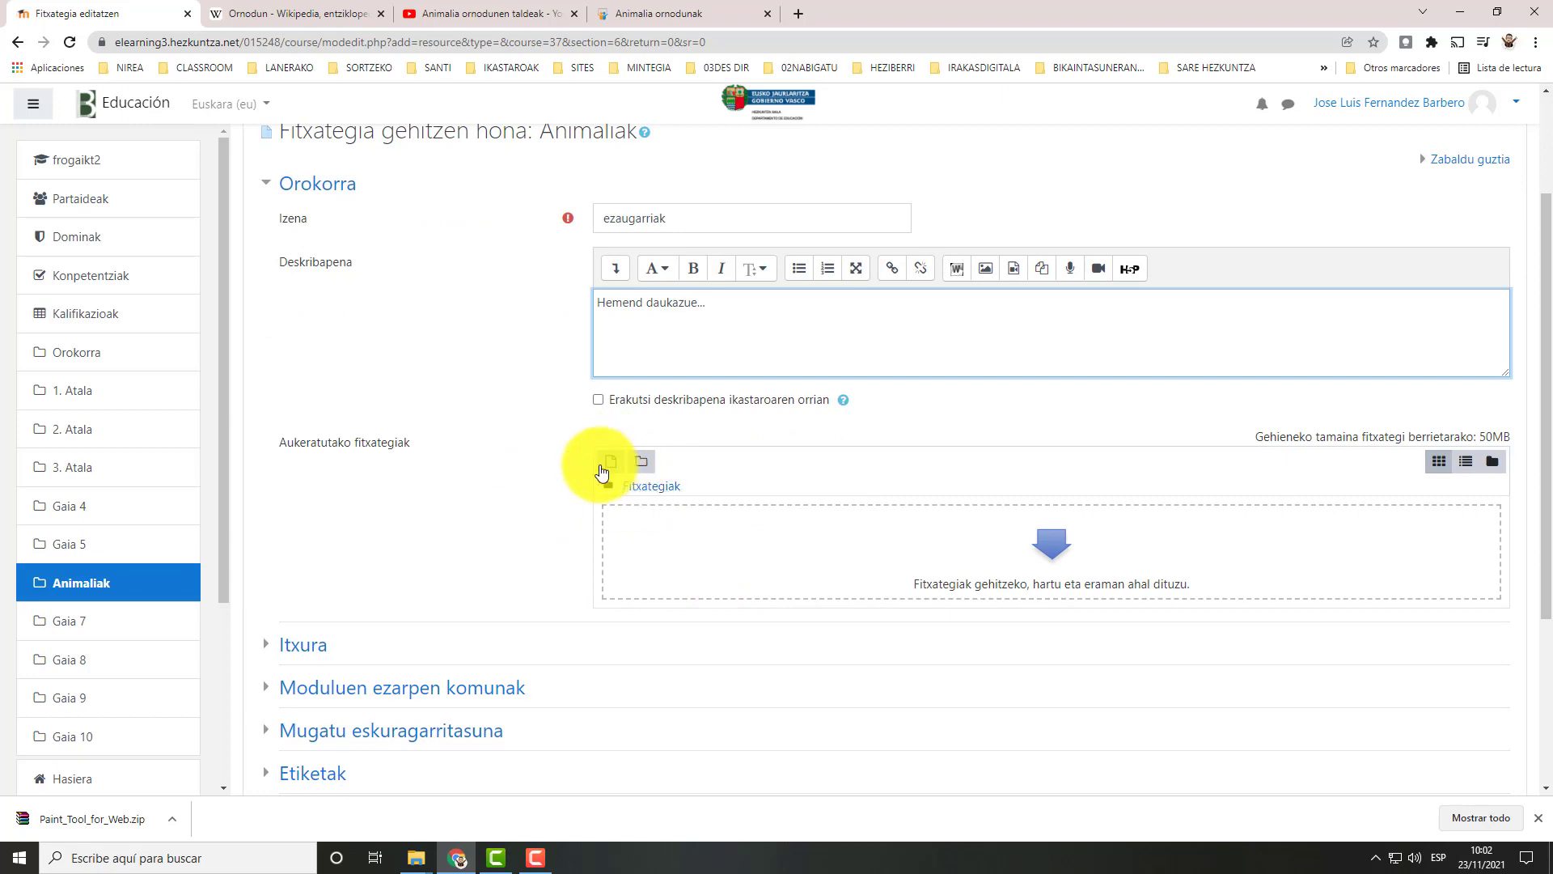
{"action": "scroll", "coordinate": [585, 492], "scroll_direction": "down", "scroll_amount": 1}
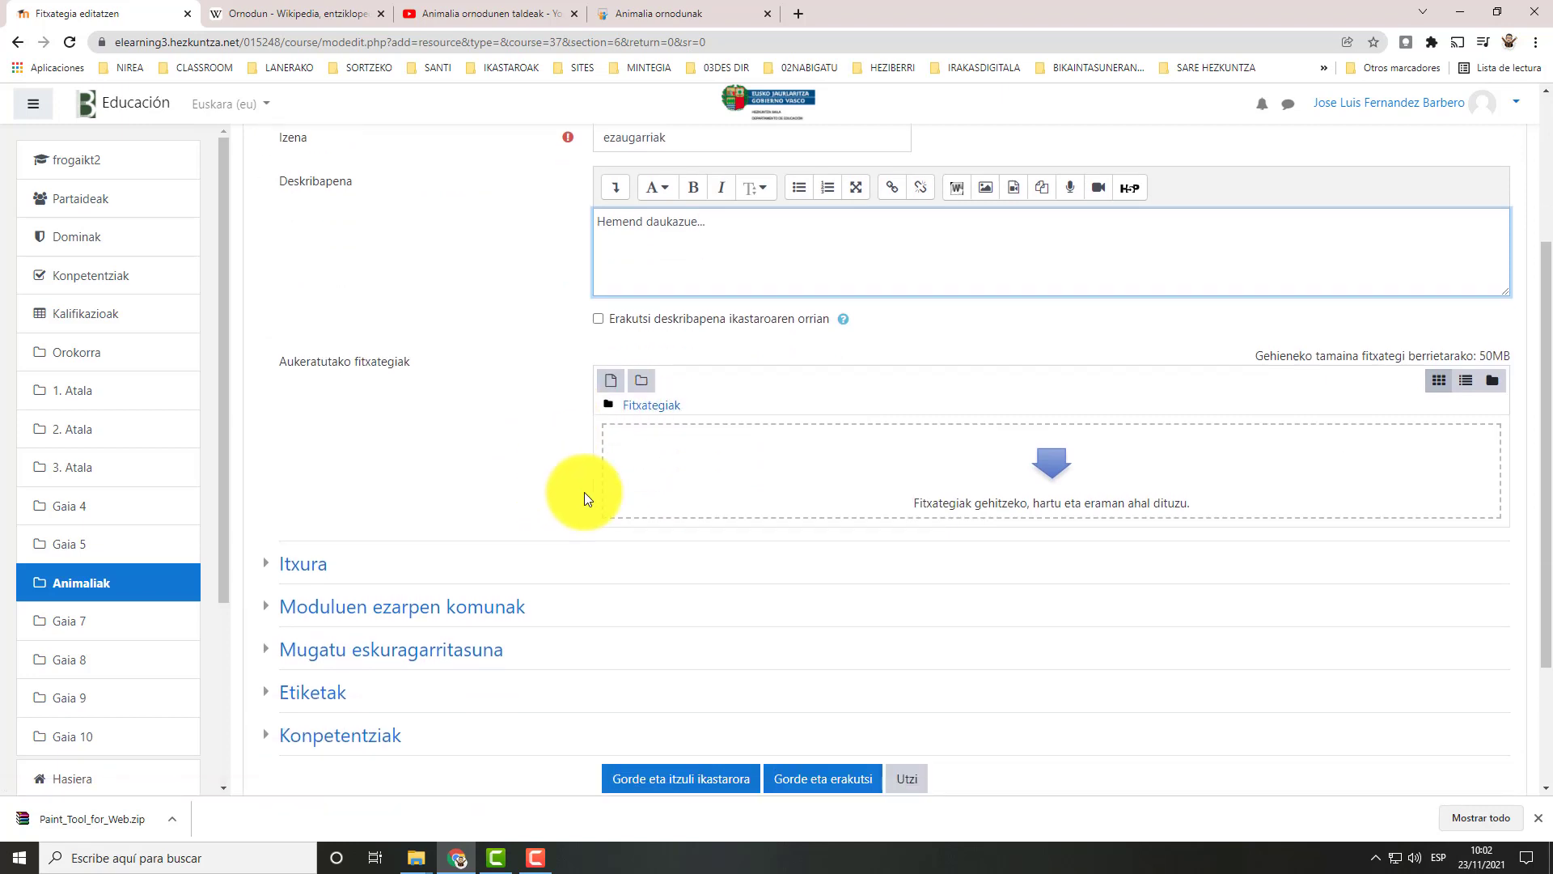
{"action": "left_click", "coordinate": [616, 387]}
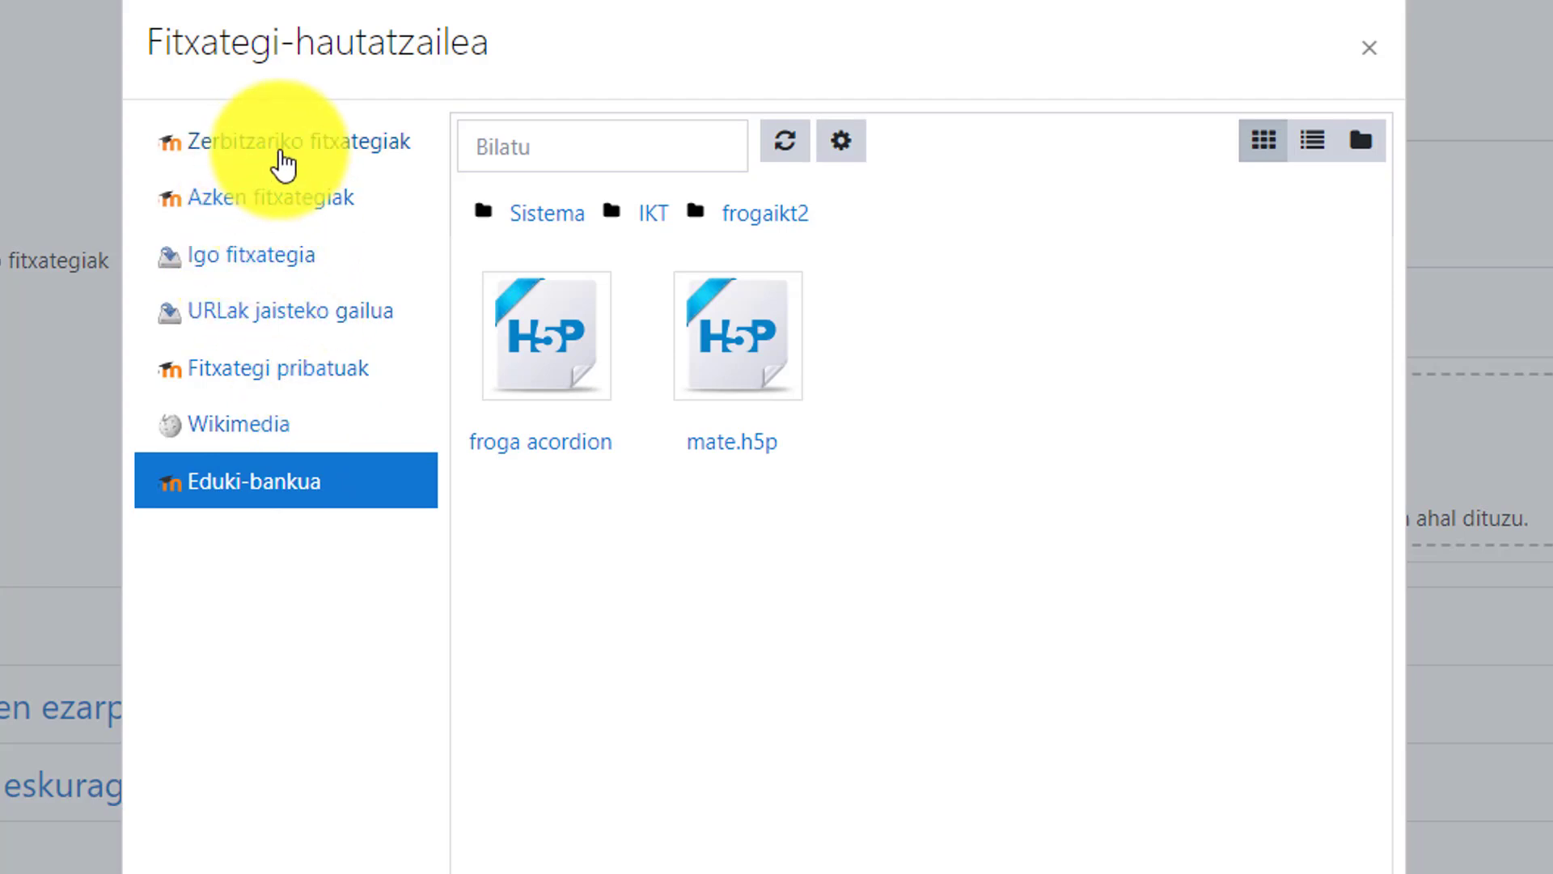
{"action": "left_click", "coordinate": [281, 154]}
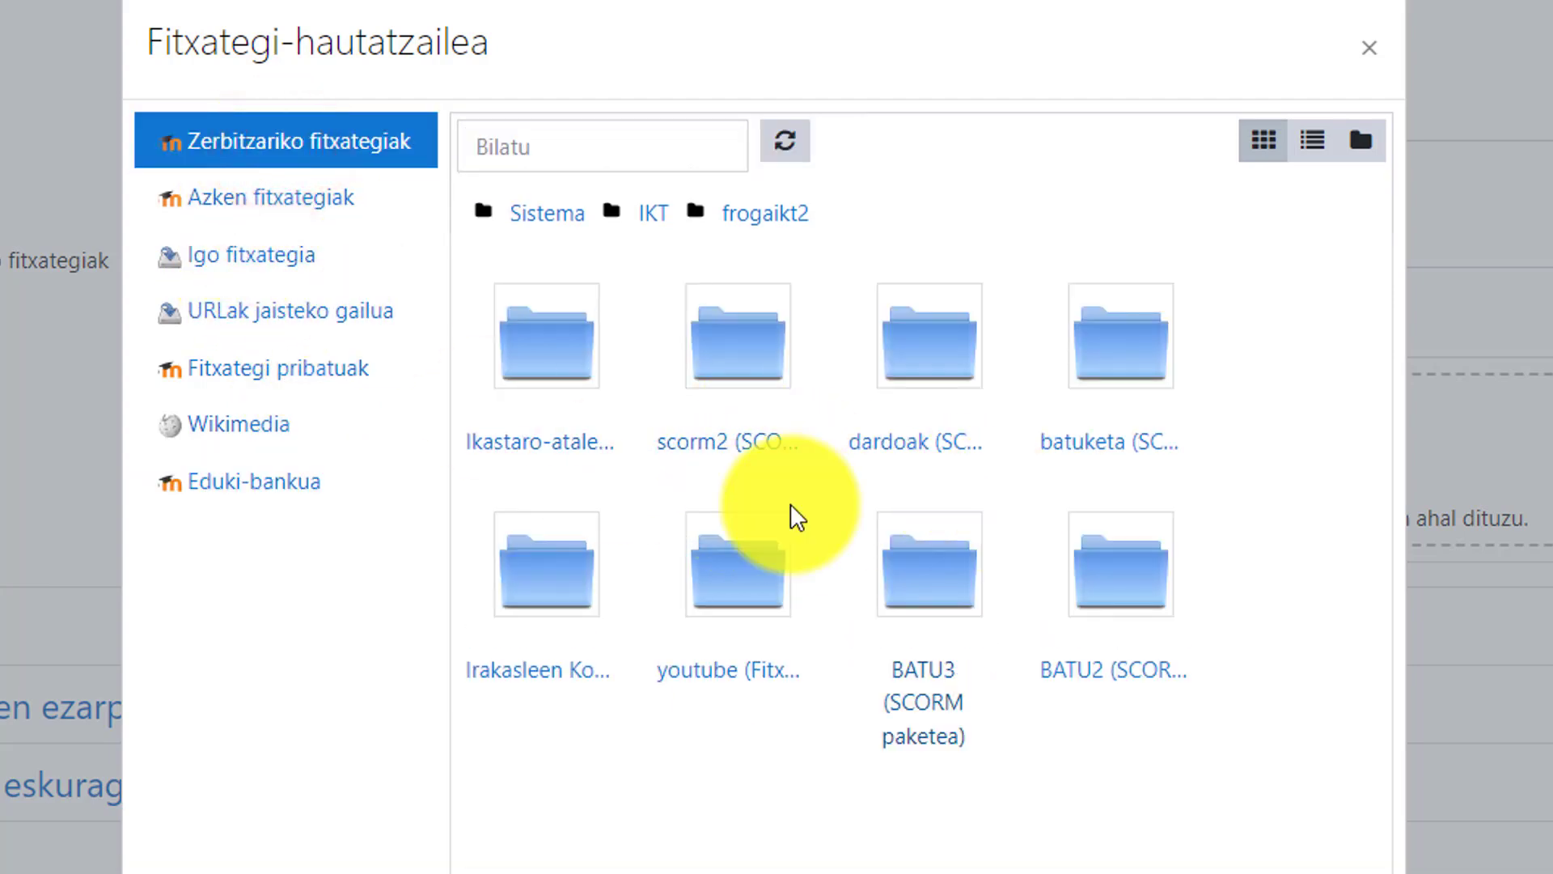
{"action": "left_click", "coordinate": [298, 202]}
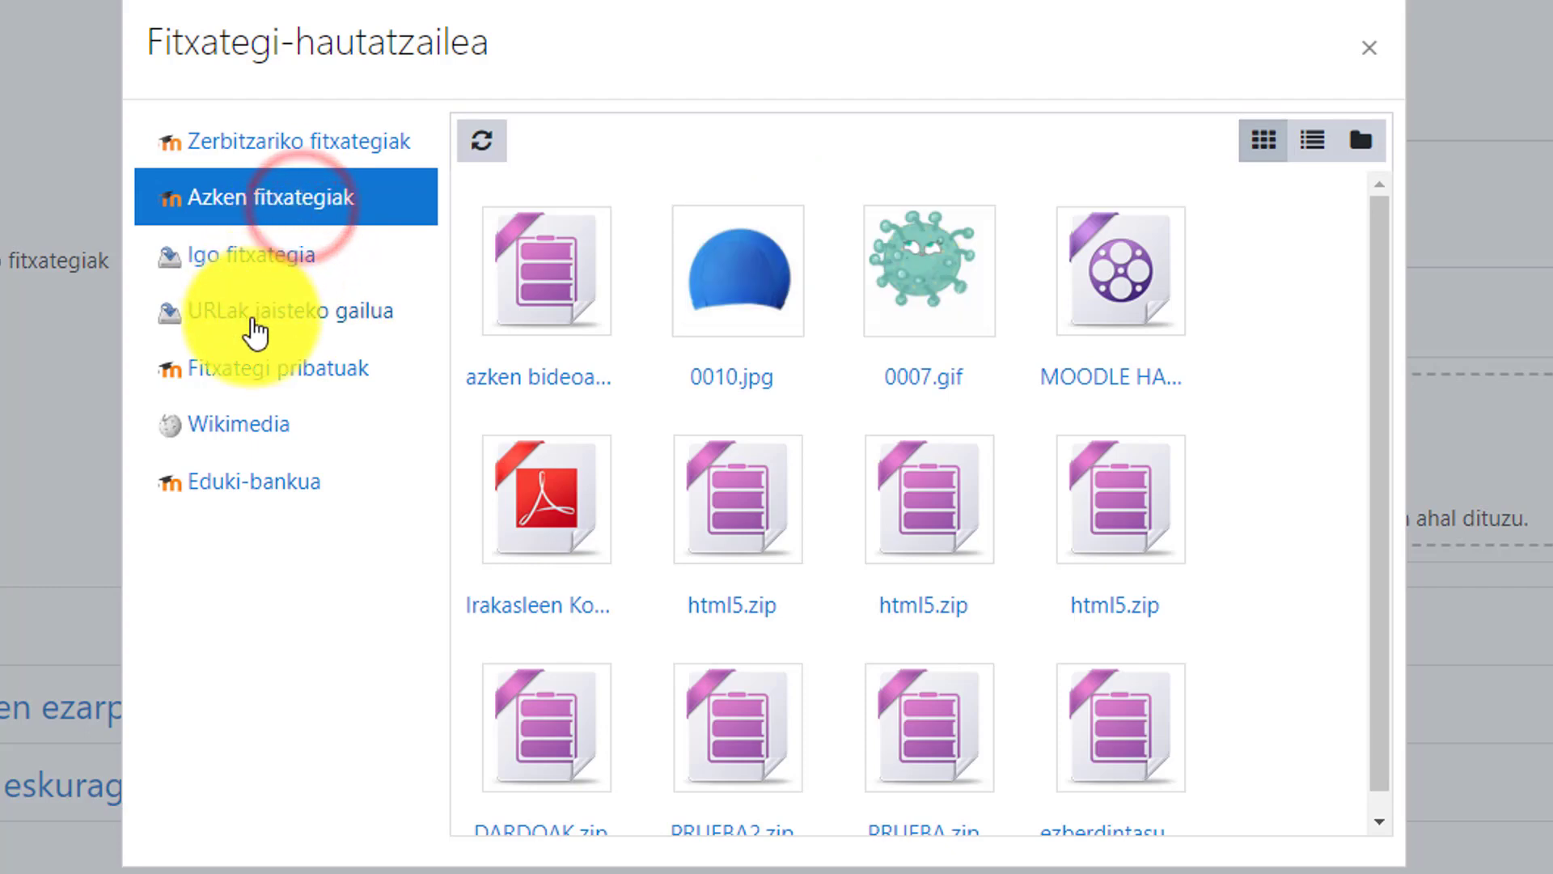
{"action": "left_click", "coordinate": [253, 374]}
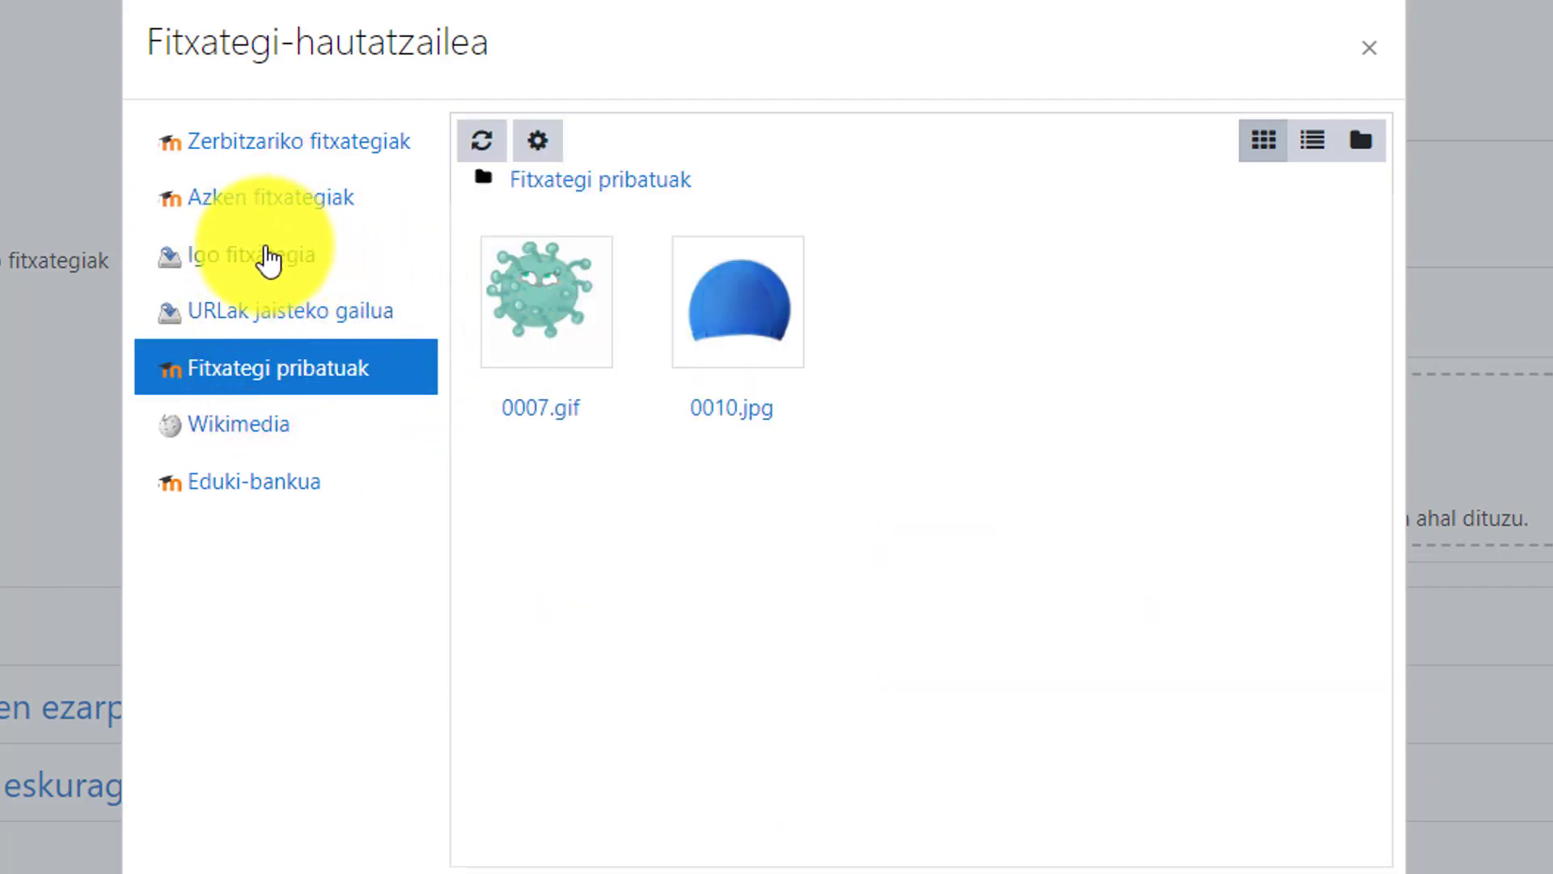
Upload "Txikipedia_Ornodun - Wikipedia, entziklopedia askea_.pdf" from the ANIMALIAK folder on the desktop as the resource's file.
{"action": "left_click", "coordinate": [242, 259]}
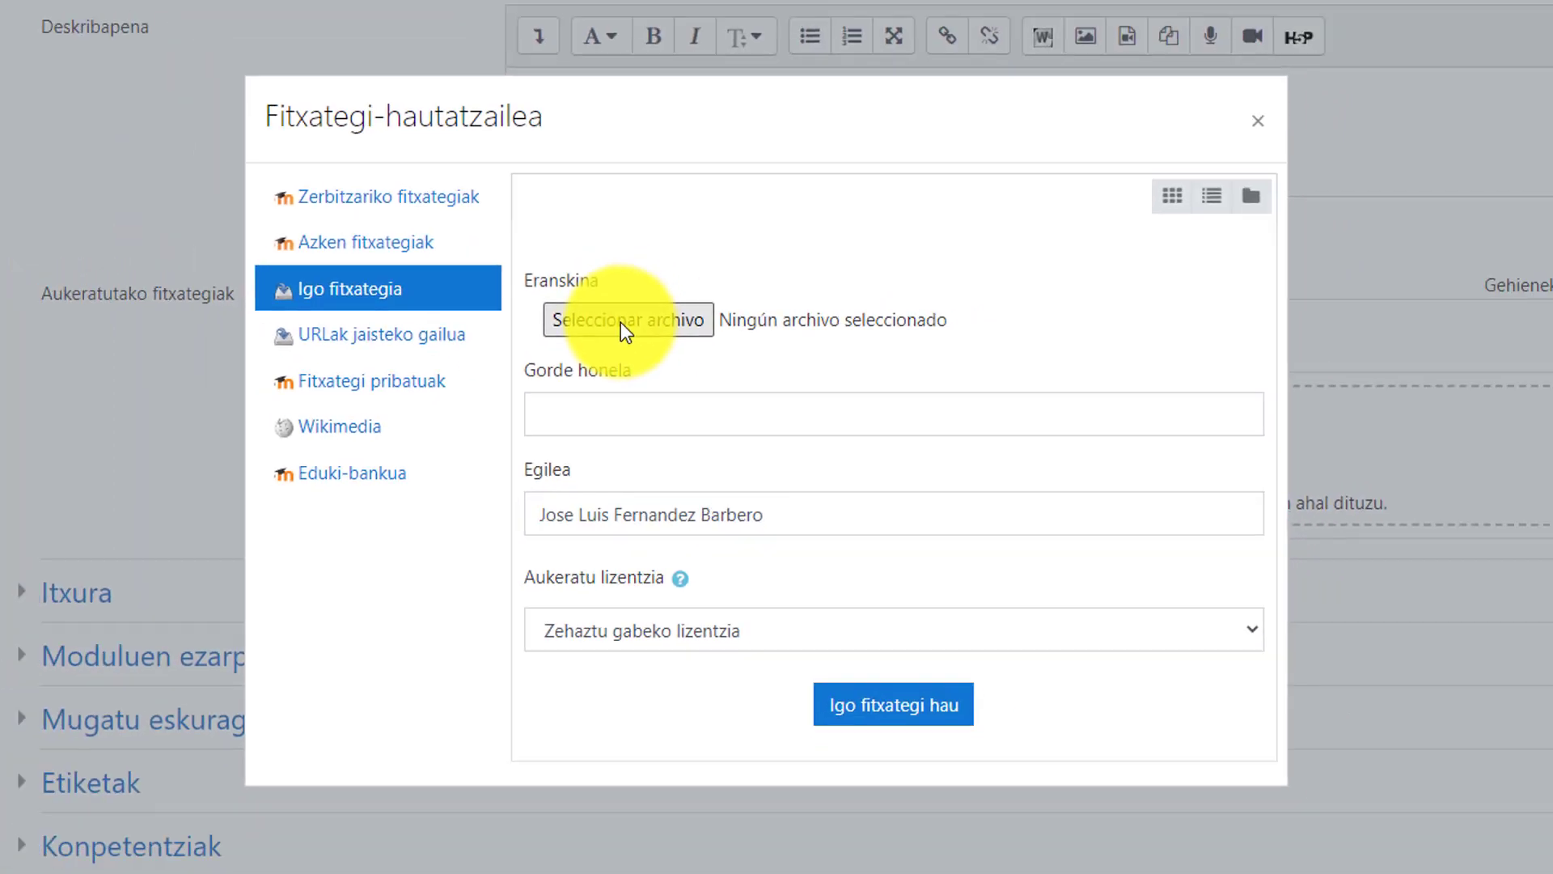
{"action": "left_click", "coordinate": [584, 297]}
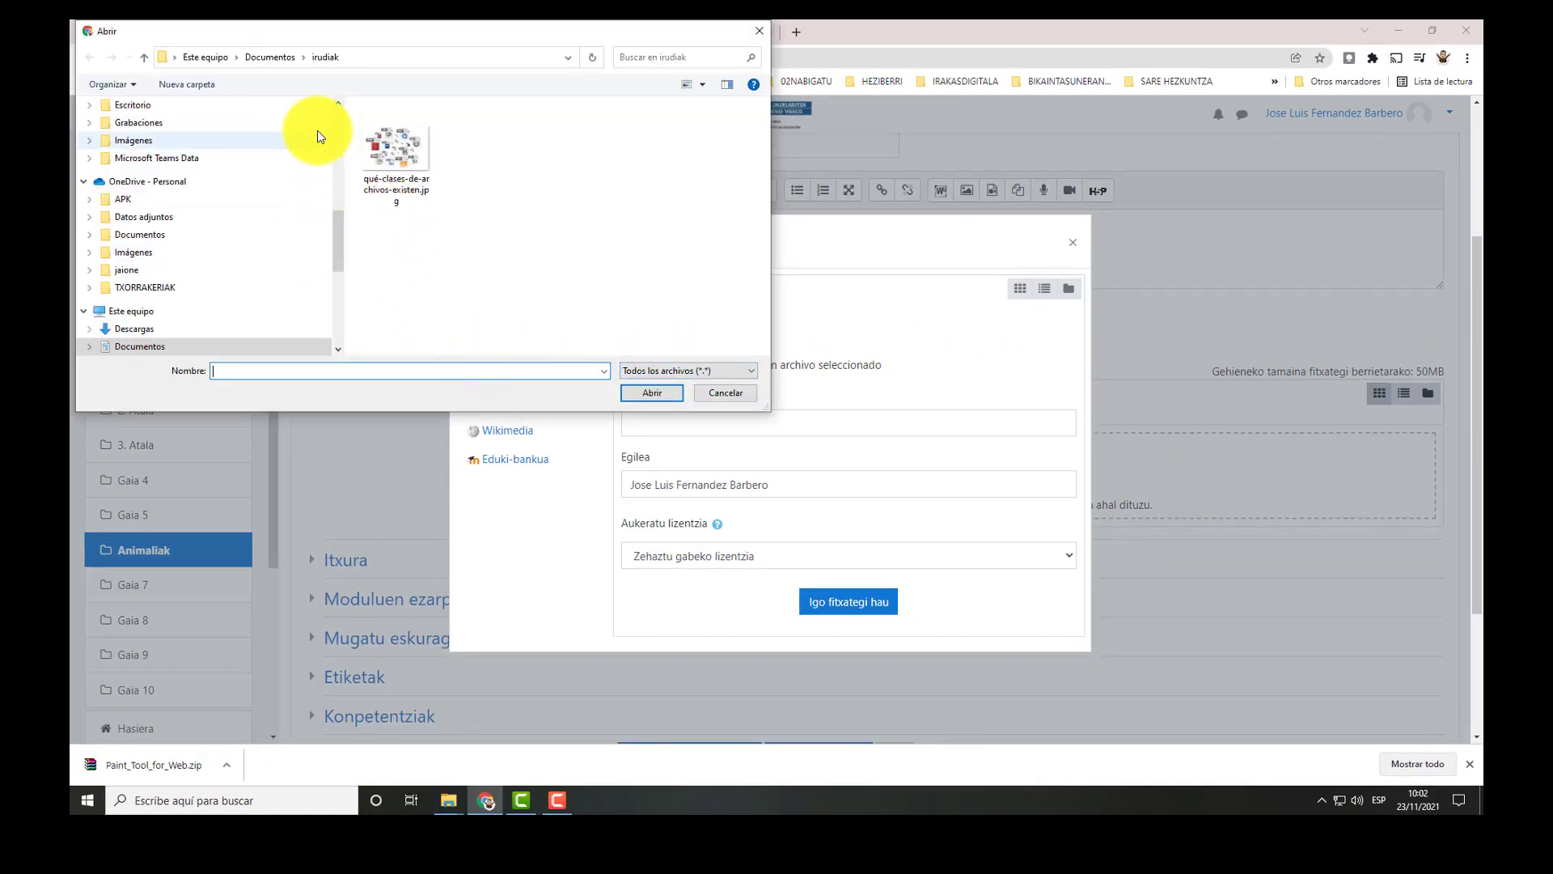
{"action": "left_click_drag", "start_coordinate": [338, 226], "coordinate": [349, 108]}
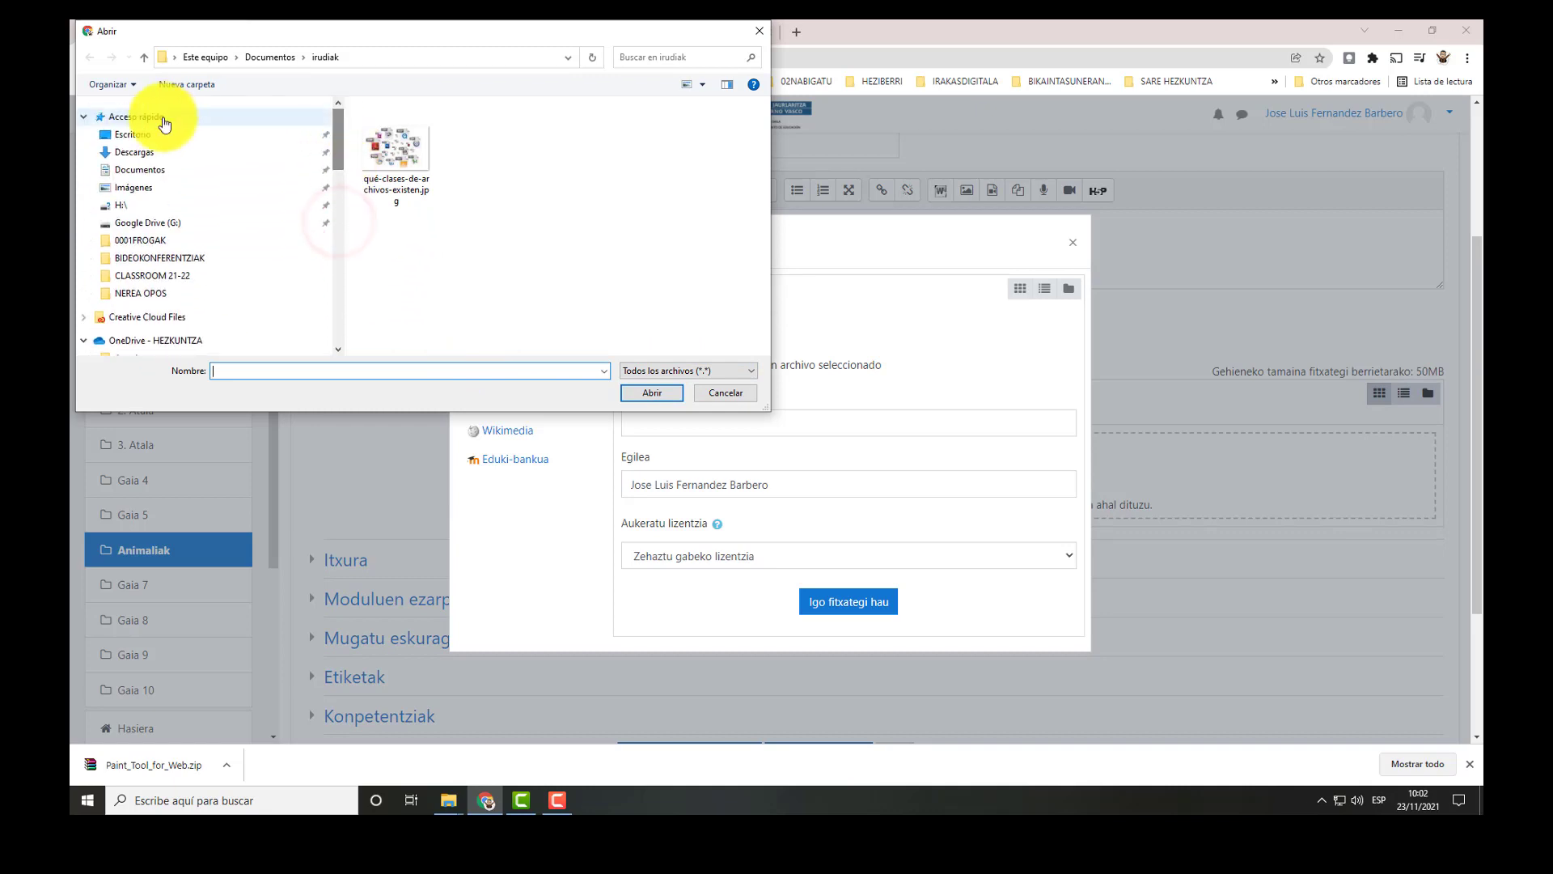
{"action": "left_click", "coordinate": [132, 135]}
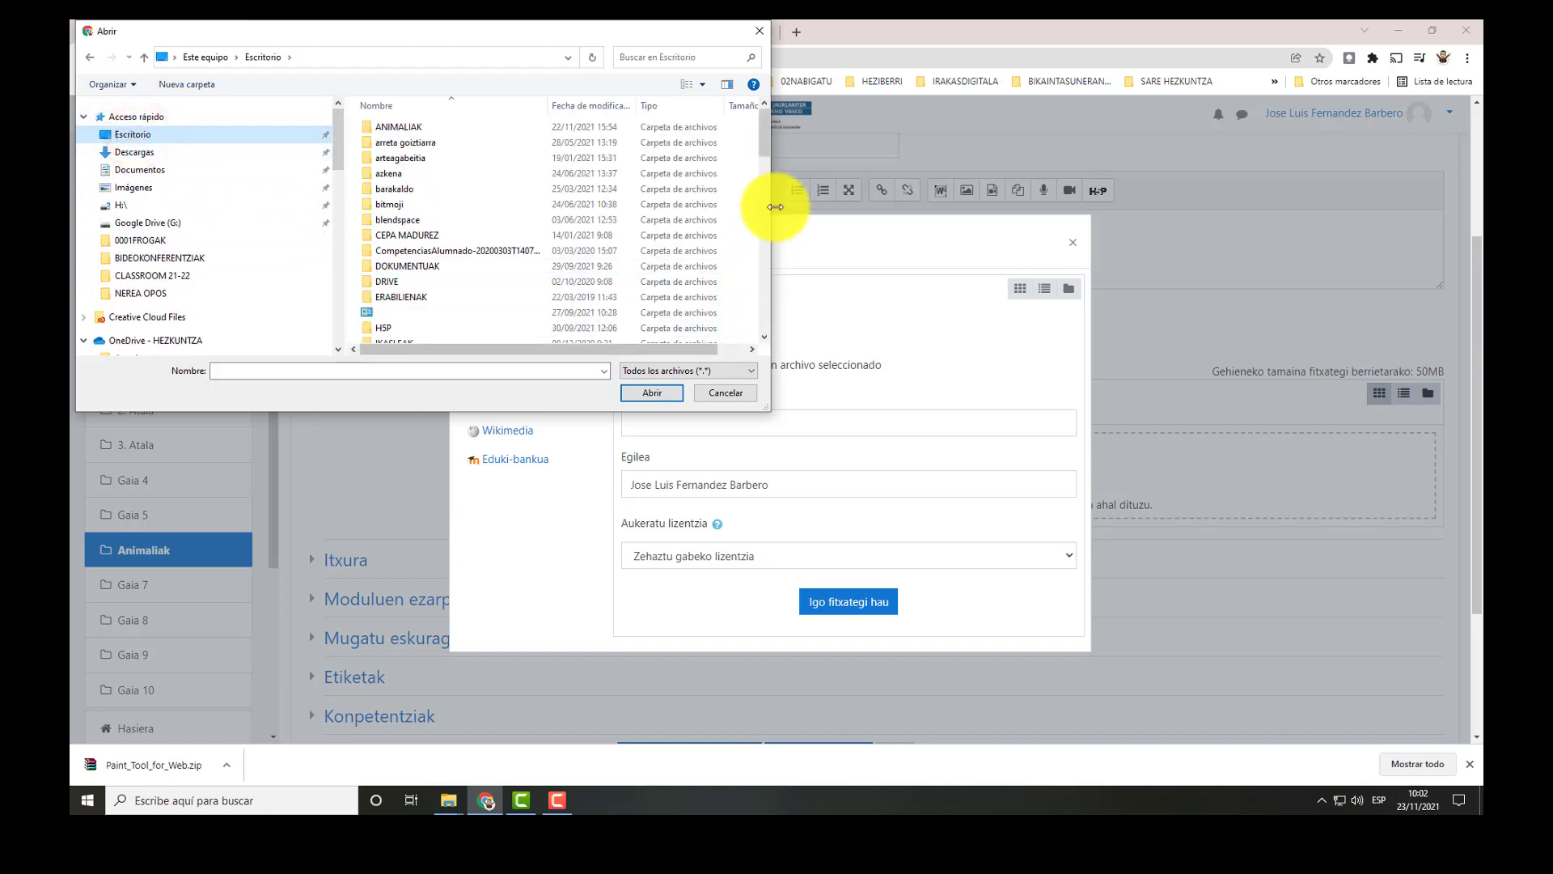
{"action": "double_click", "coordinate": [416, 128]}
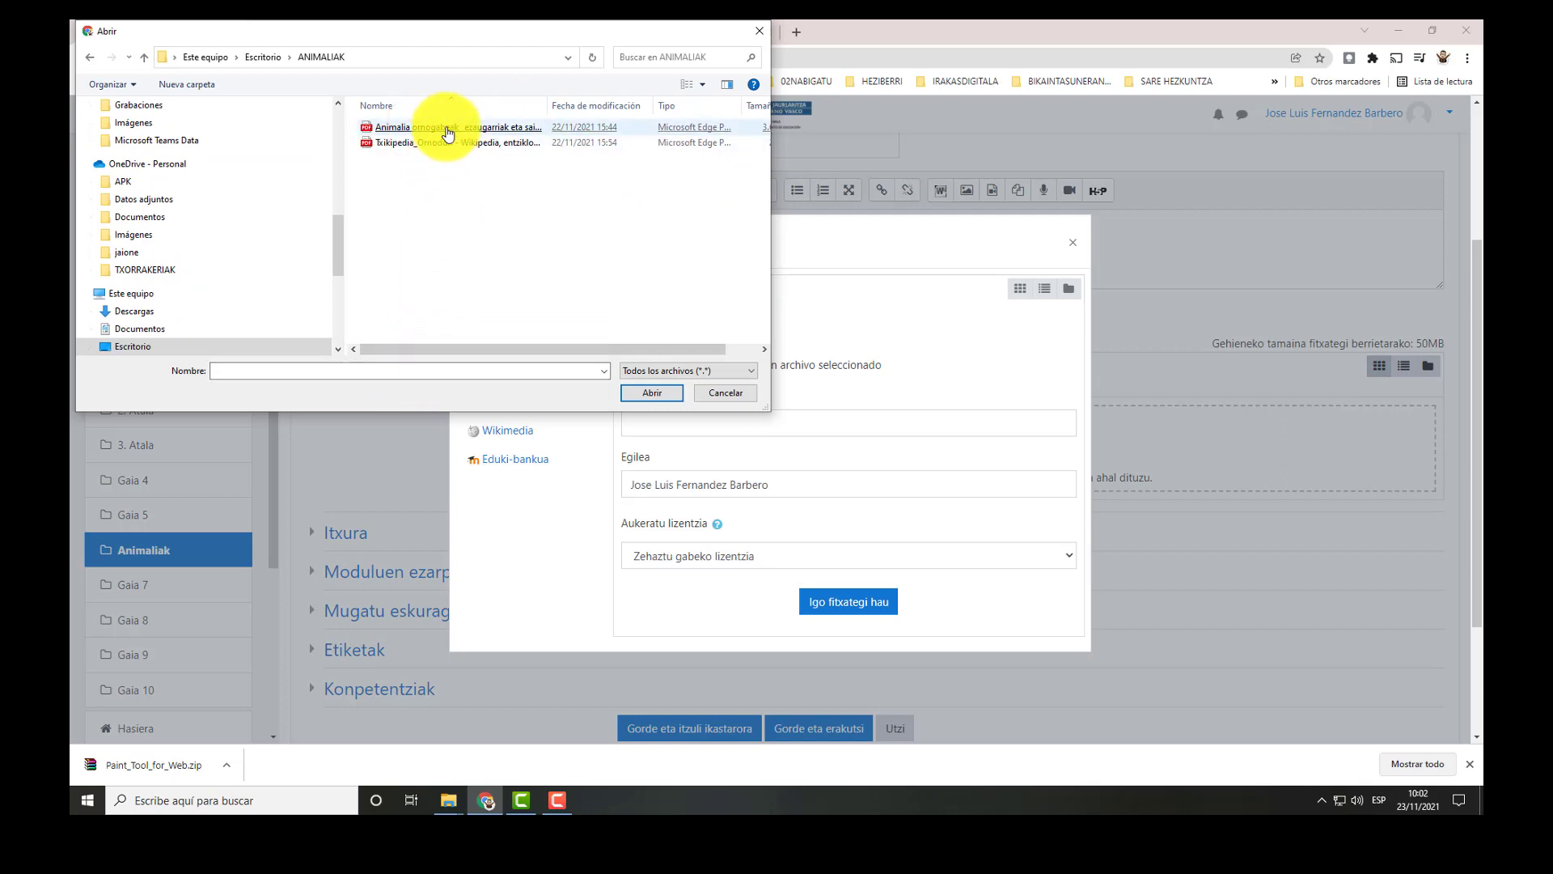
{"action": "left_click", "coordinate": [443, 152]}
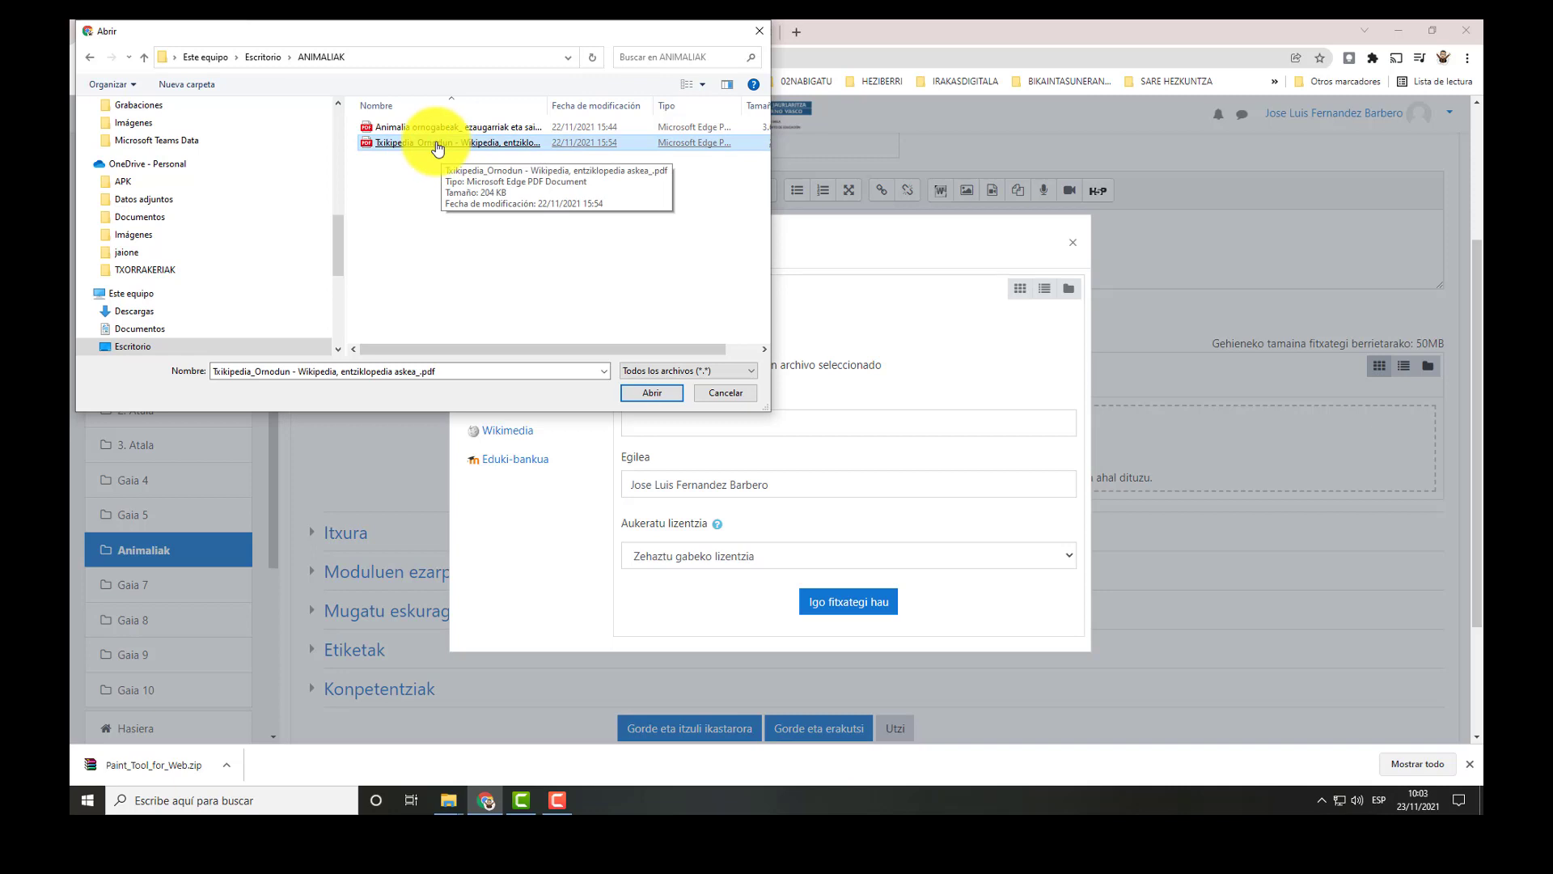
{"action": "double_click", "coordinate": [437, 145]}
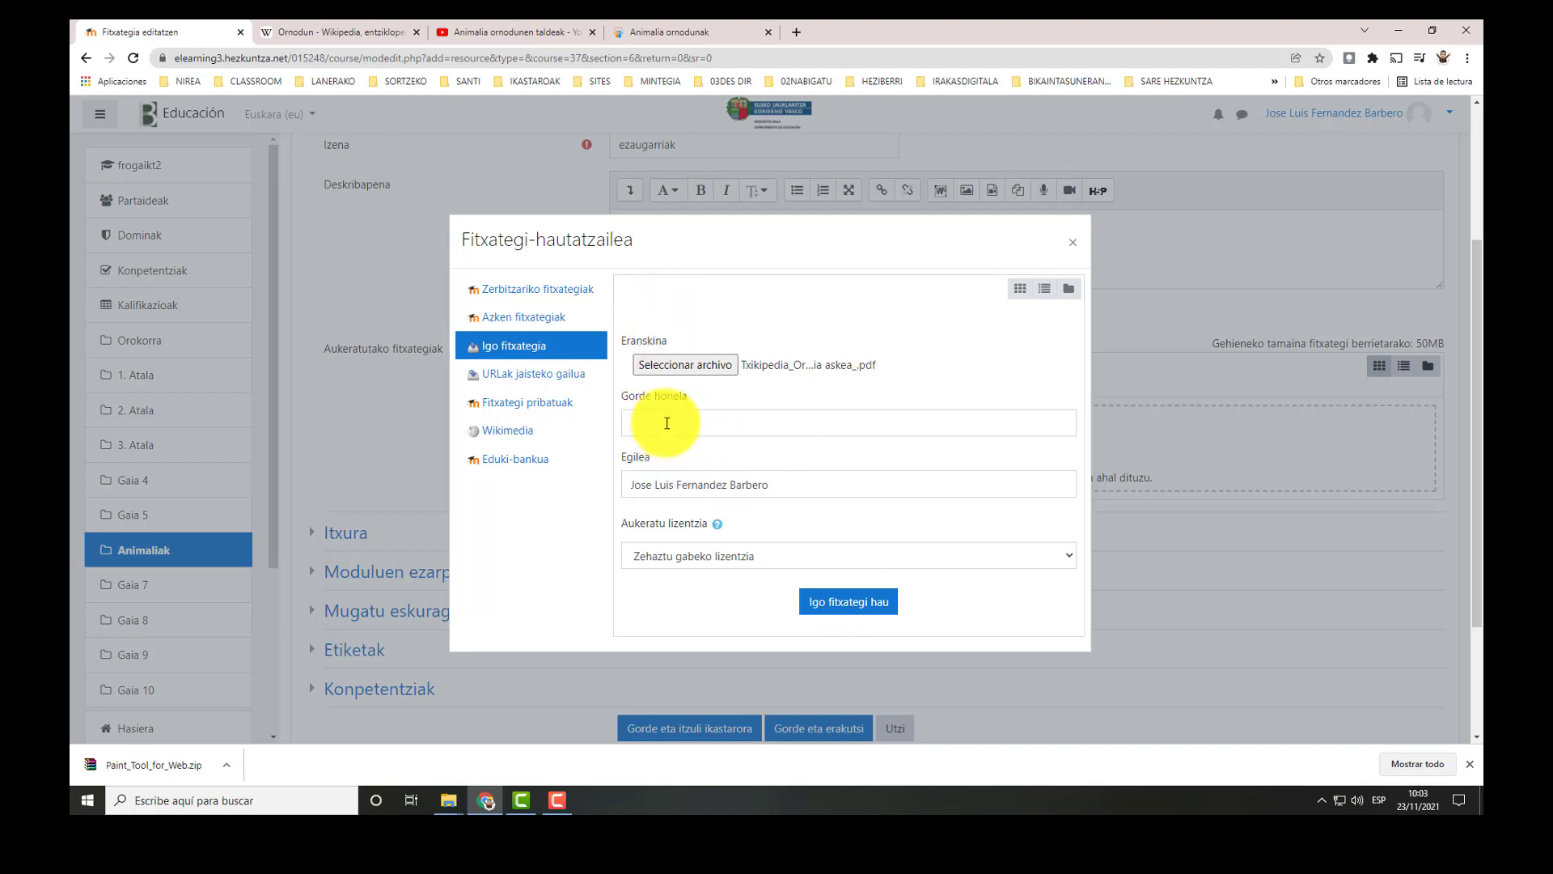
{"action": "left_click", "coordinate": [843, 605]}
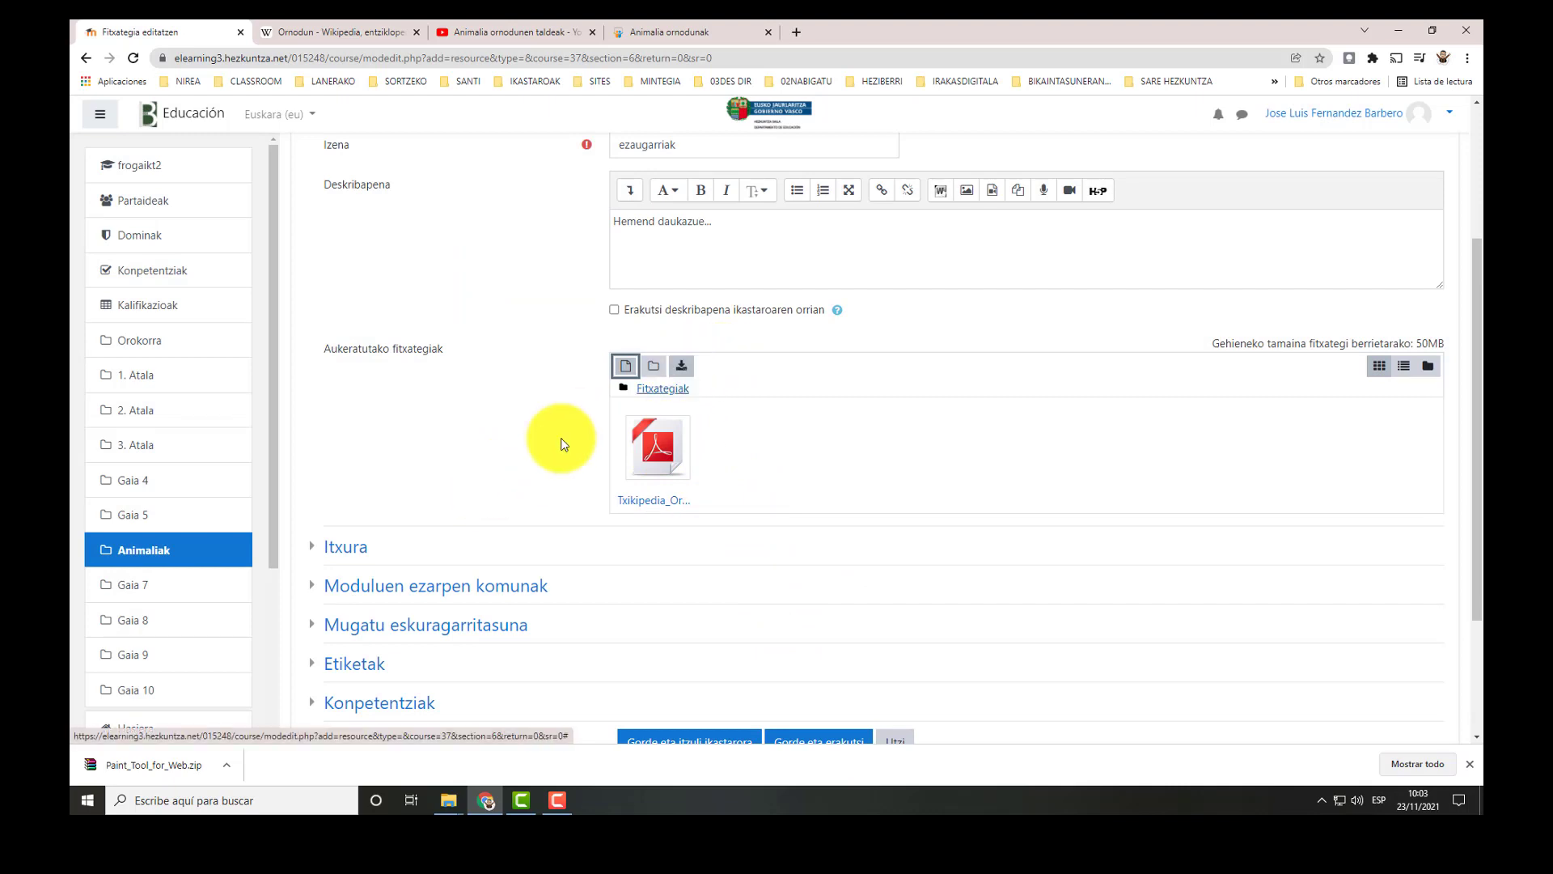
Expand the Itxura and Mugatu eskuragarritasuna settings of the file resource to review their options.
{"action": "scroll", "coordinate": [485, 497], "scroll_direction": "down", "scroll_amount": 1}
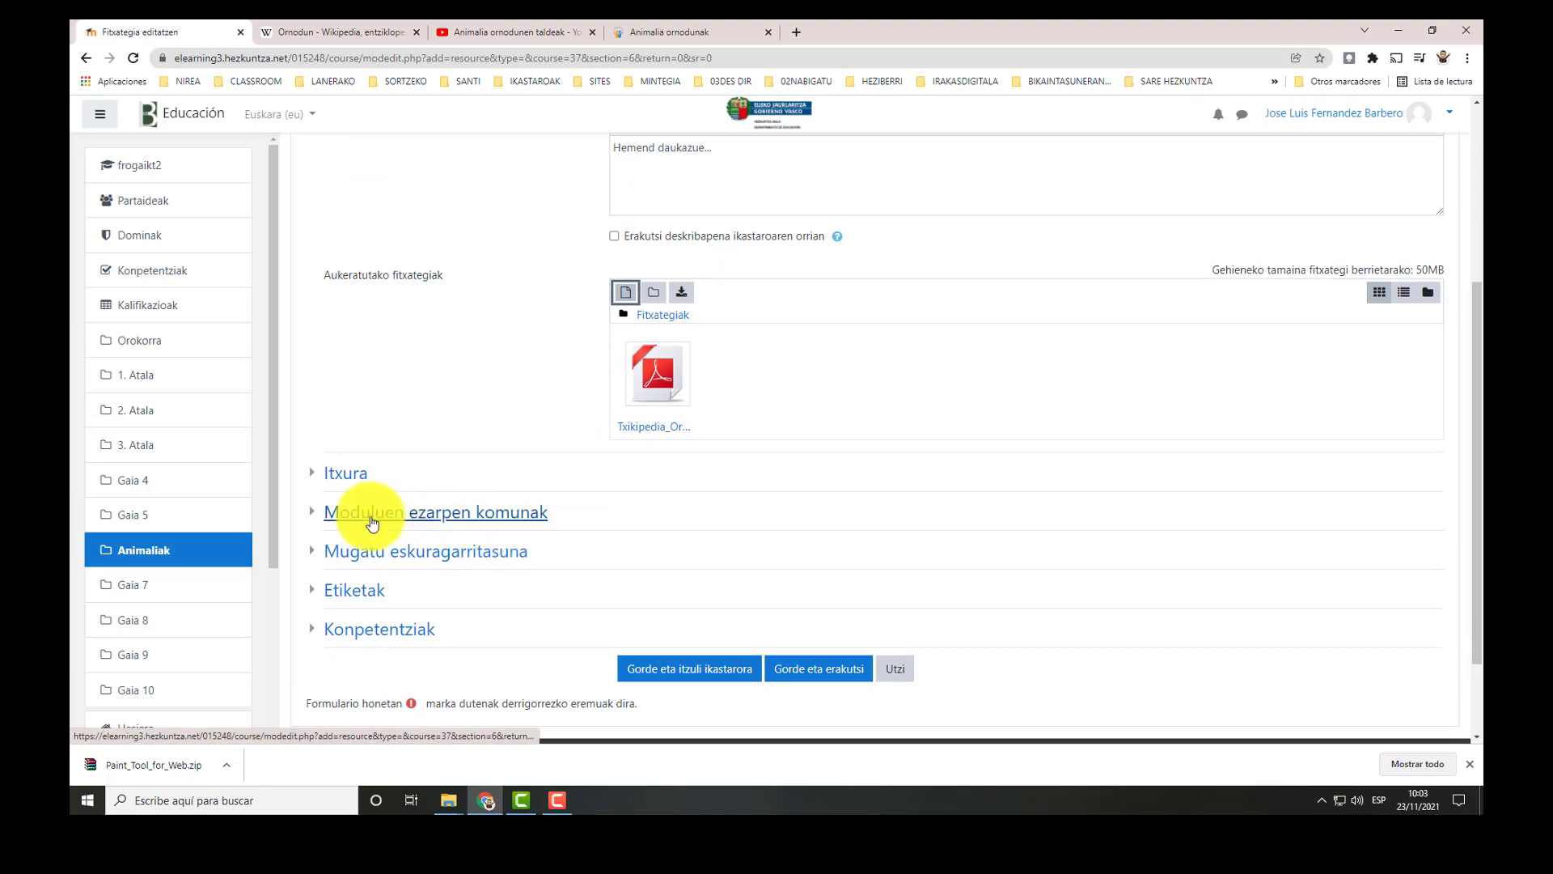
{"action": "left_click", "coordinate": [346, 478]}
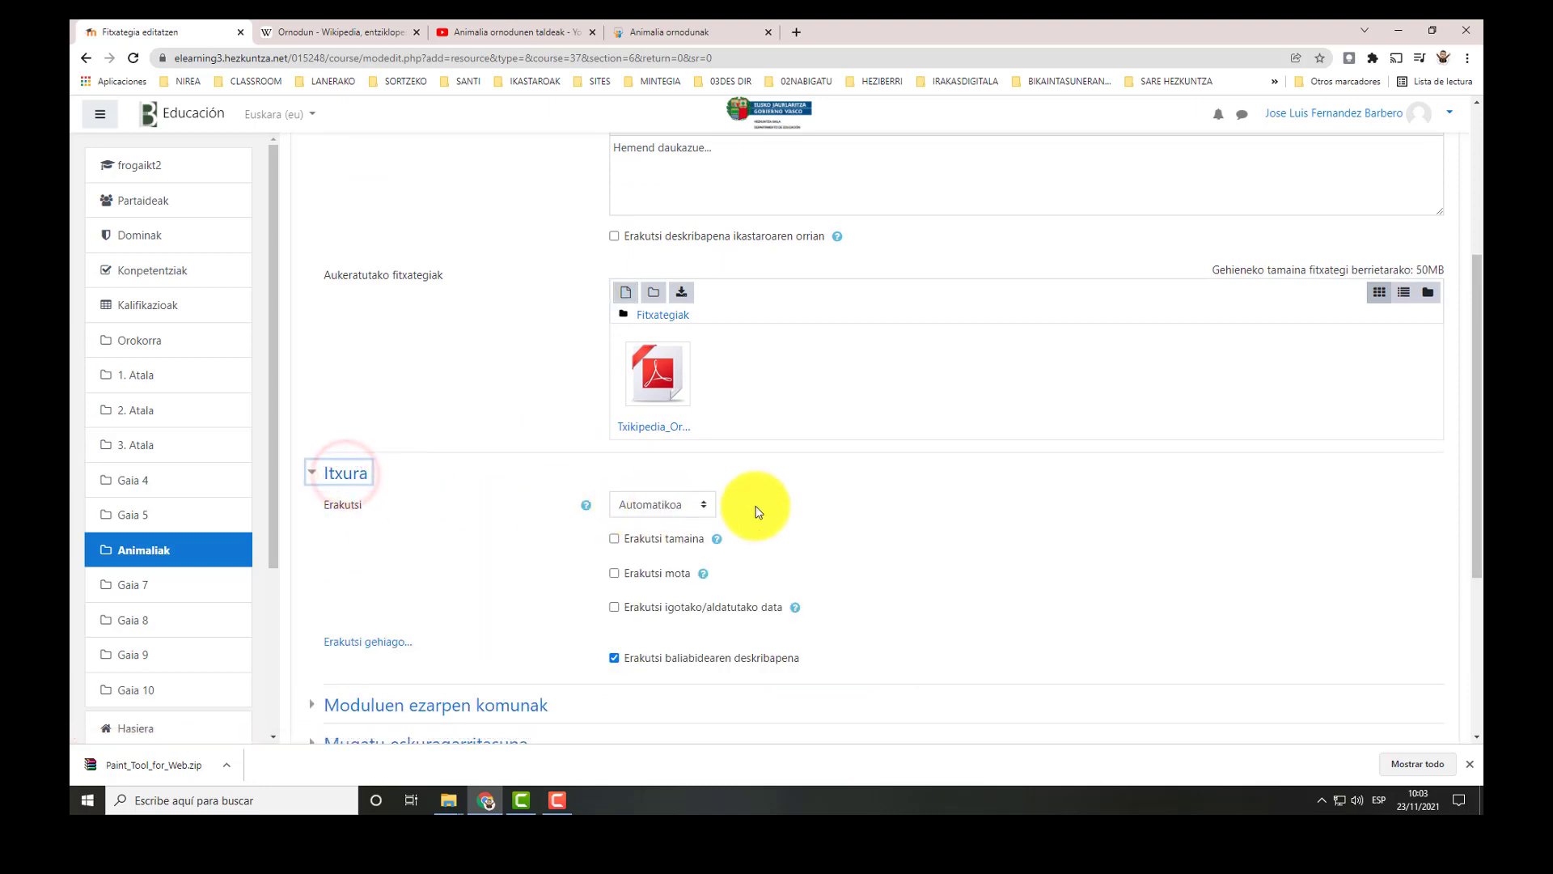
{"action": "scroll", "coordinate": [752, 510], "scroll_direction": "down", "scroll_amount": 4}
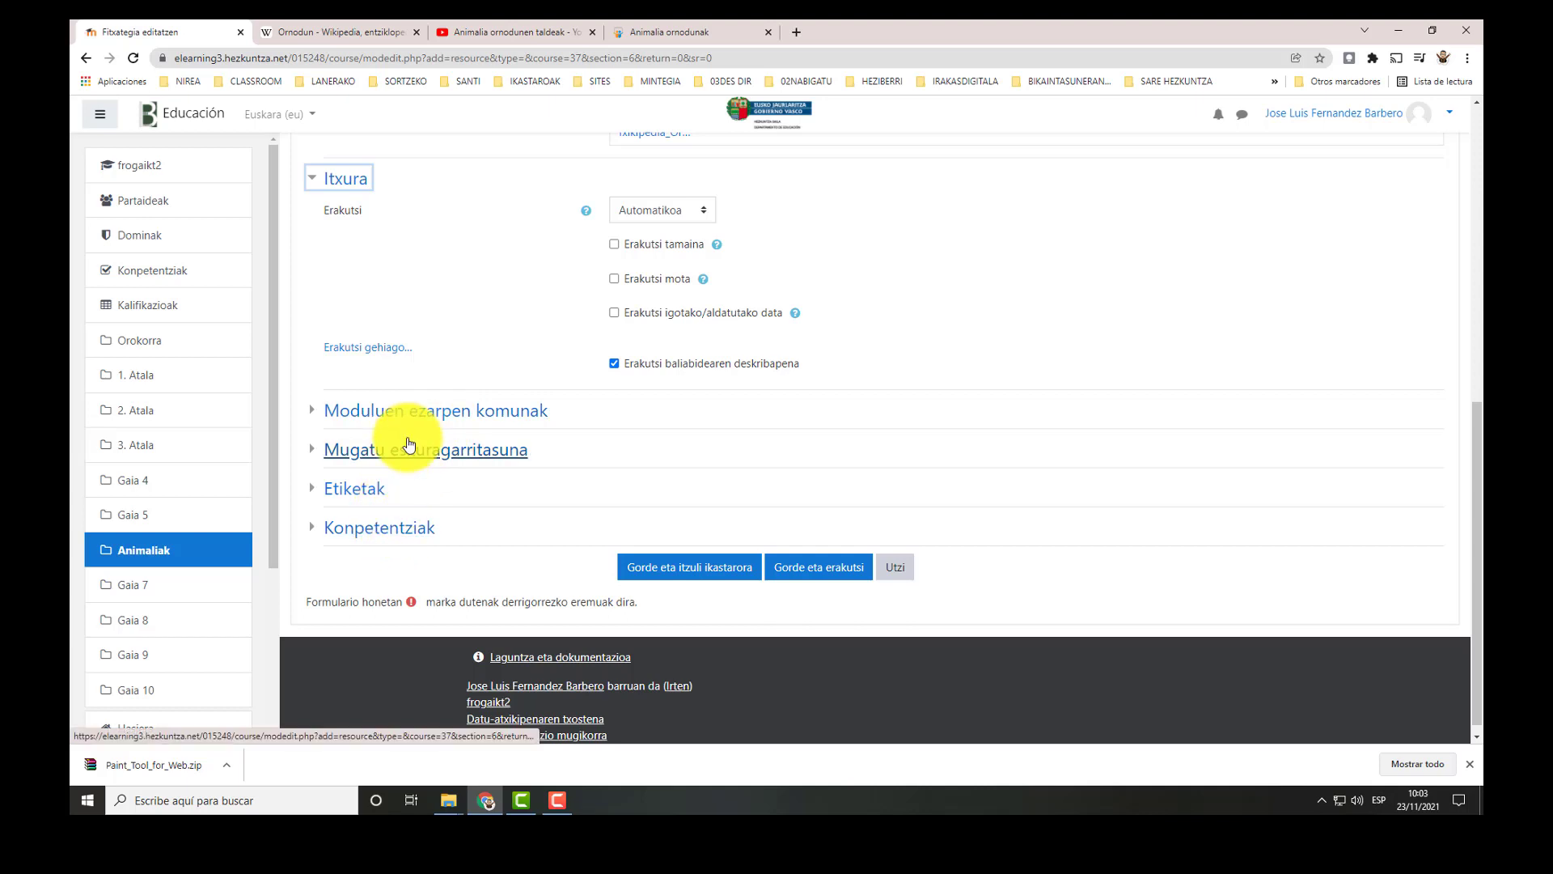
{"action": "left_click", "coordinate": [406, 452]}
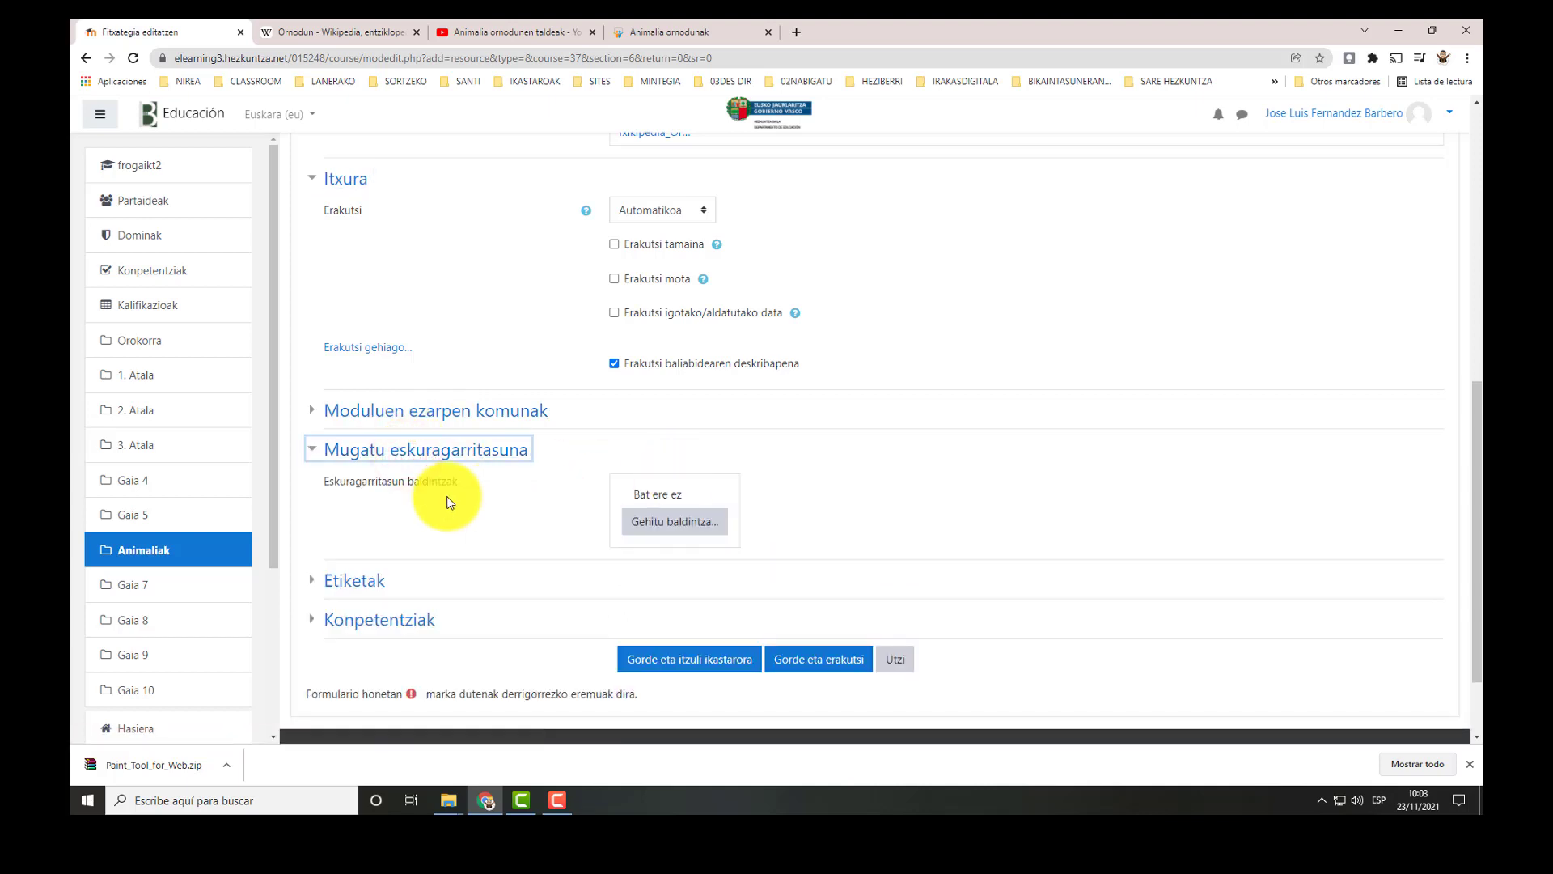
Correct "Hemend" to "Hemen" in the resource description, then save the resource and return to the course.
{"action": "scroll", "coordinate": [448, 496], "scroll_direction": "up", "scroll_amount": 3}
{"action": "scroll", "coordinate": [467, 473], "scroll_direction": "up", "scroll_amount": 4}
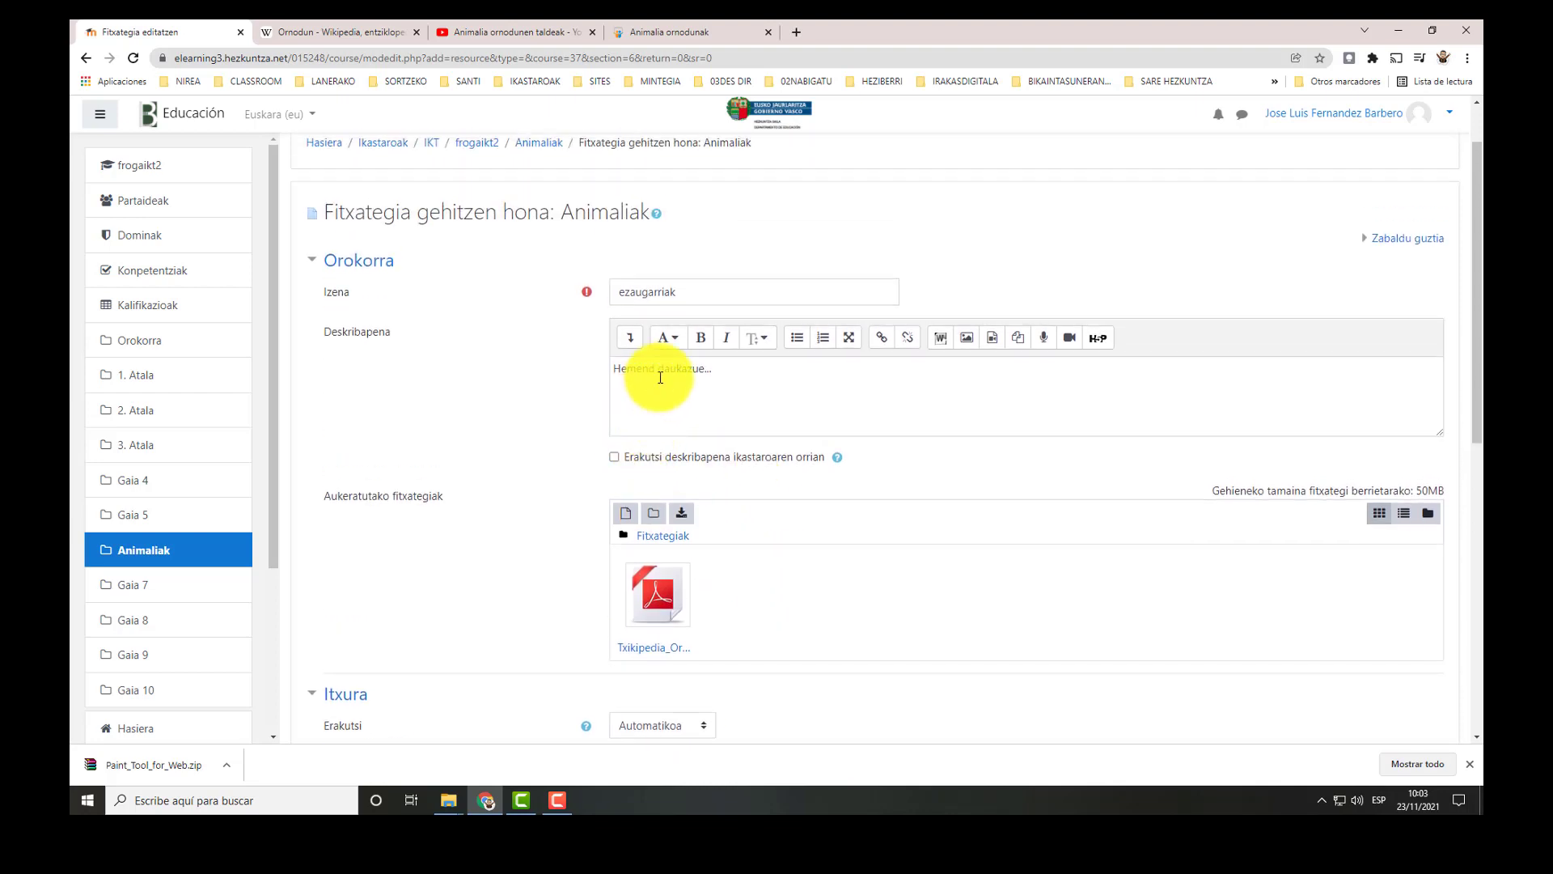
{"action": "left_click", "coordinate": [656, 368]}
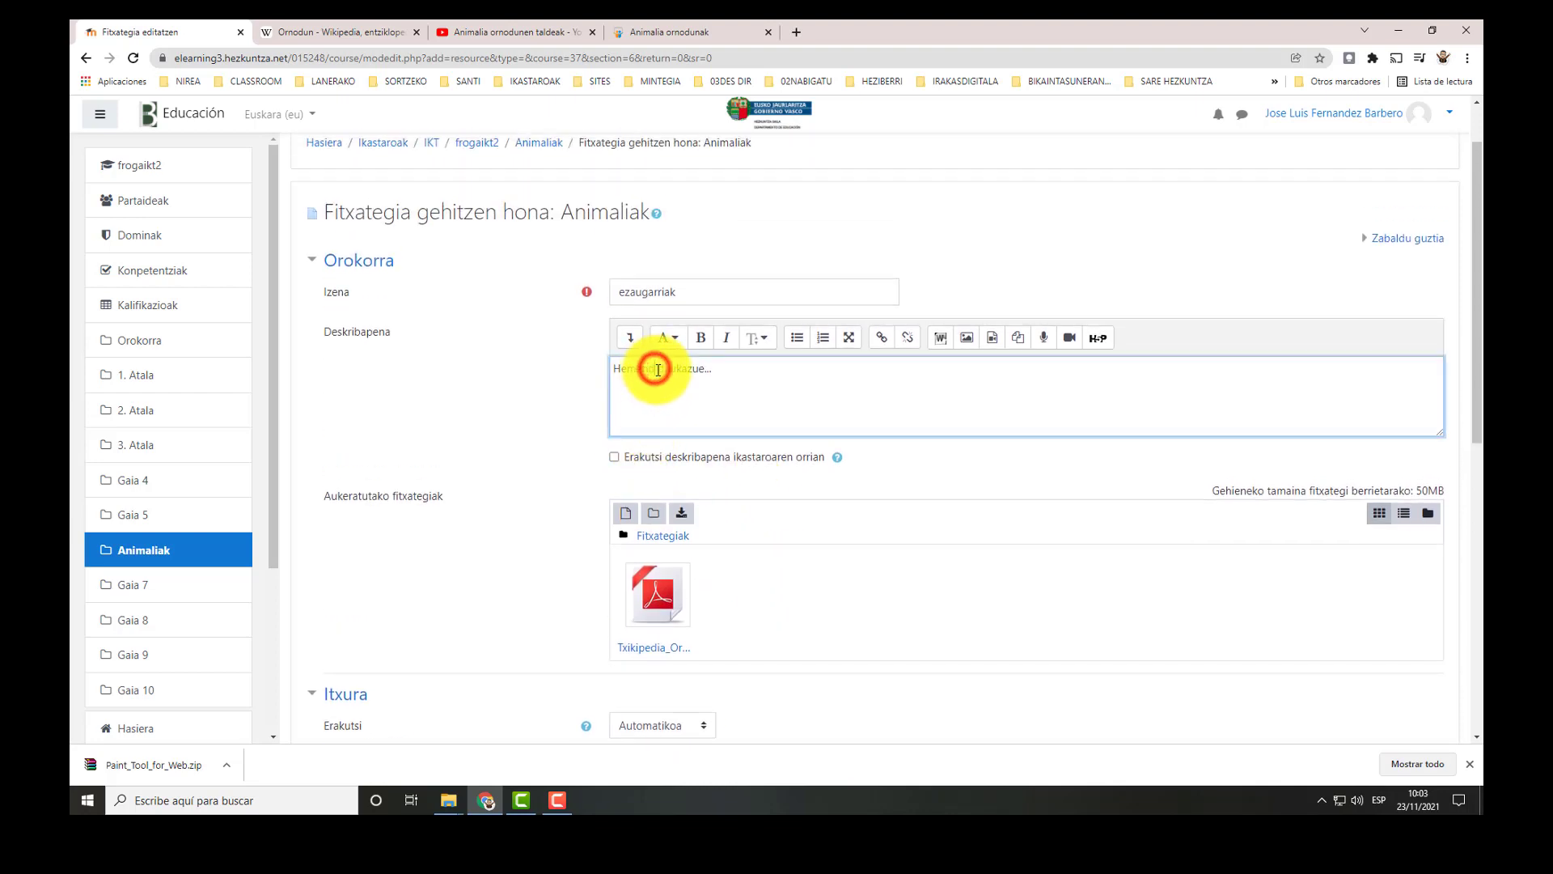
{"action": "scroll", "coordinate": [730, 596], "scroll_direction": "down", "scroll_amount": 5}
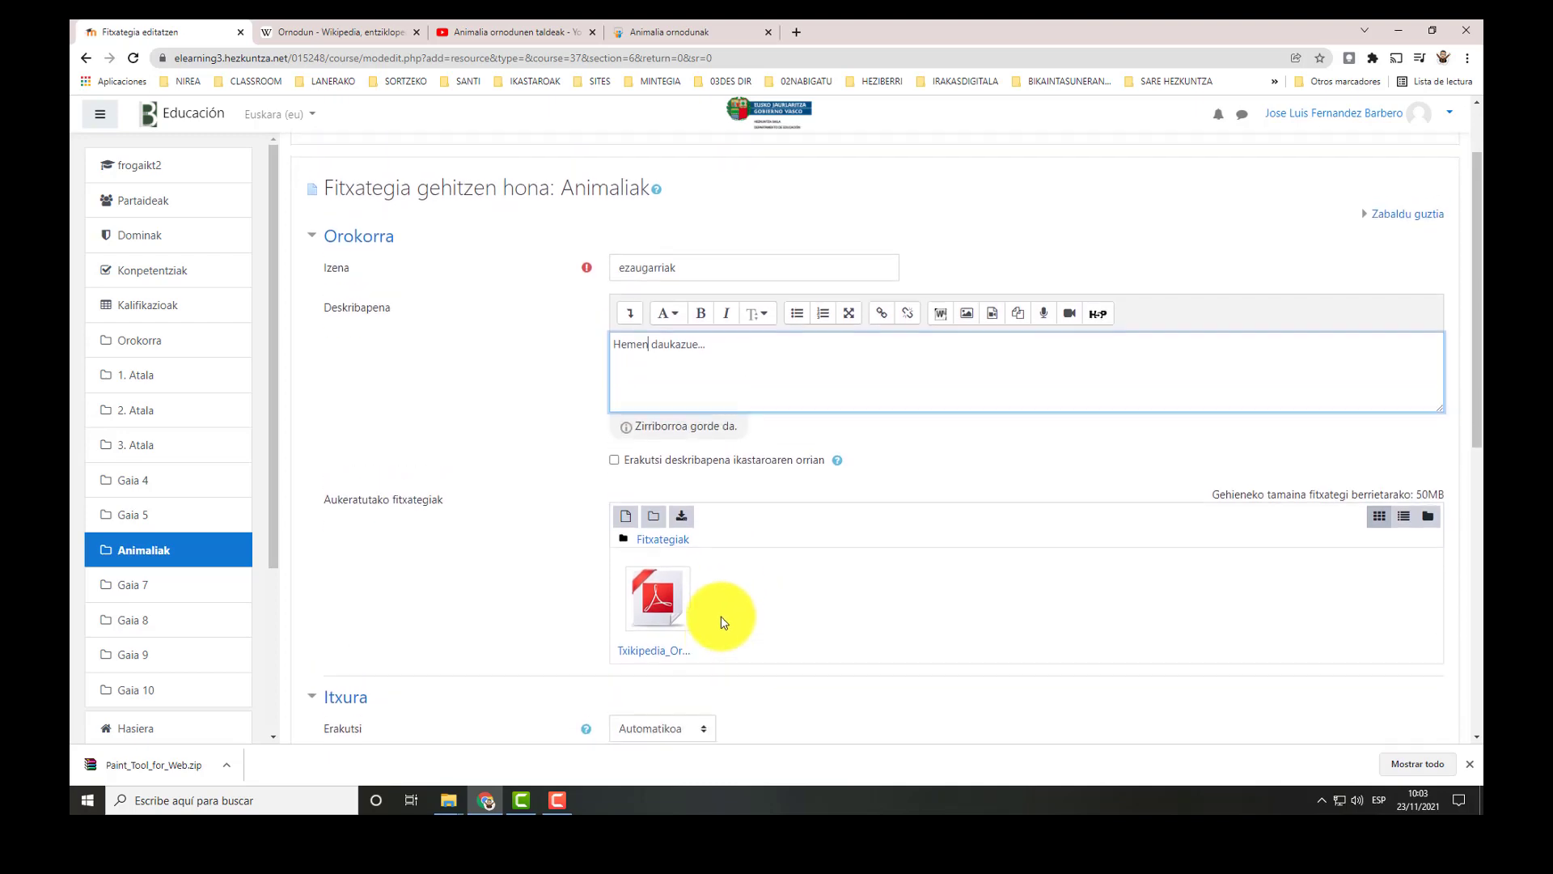
{"action": "scroll", "coordinate": [720, 639], "scroll_direction": "down", "scroll_amount": 4}
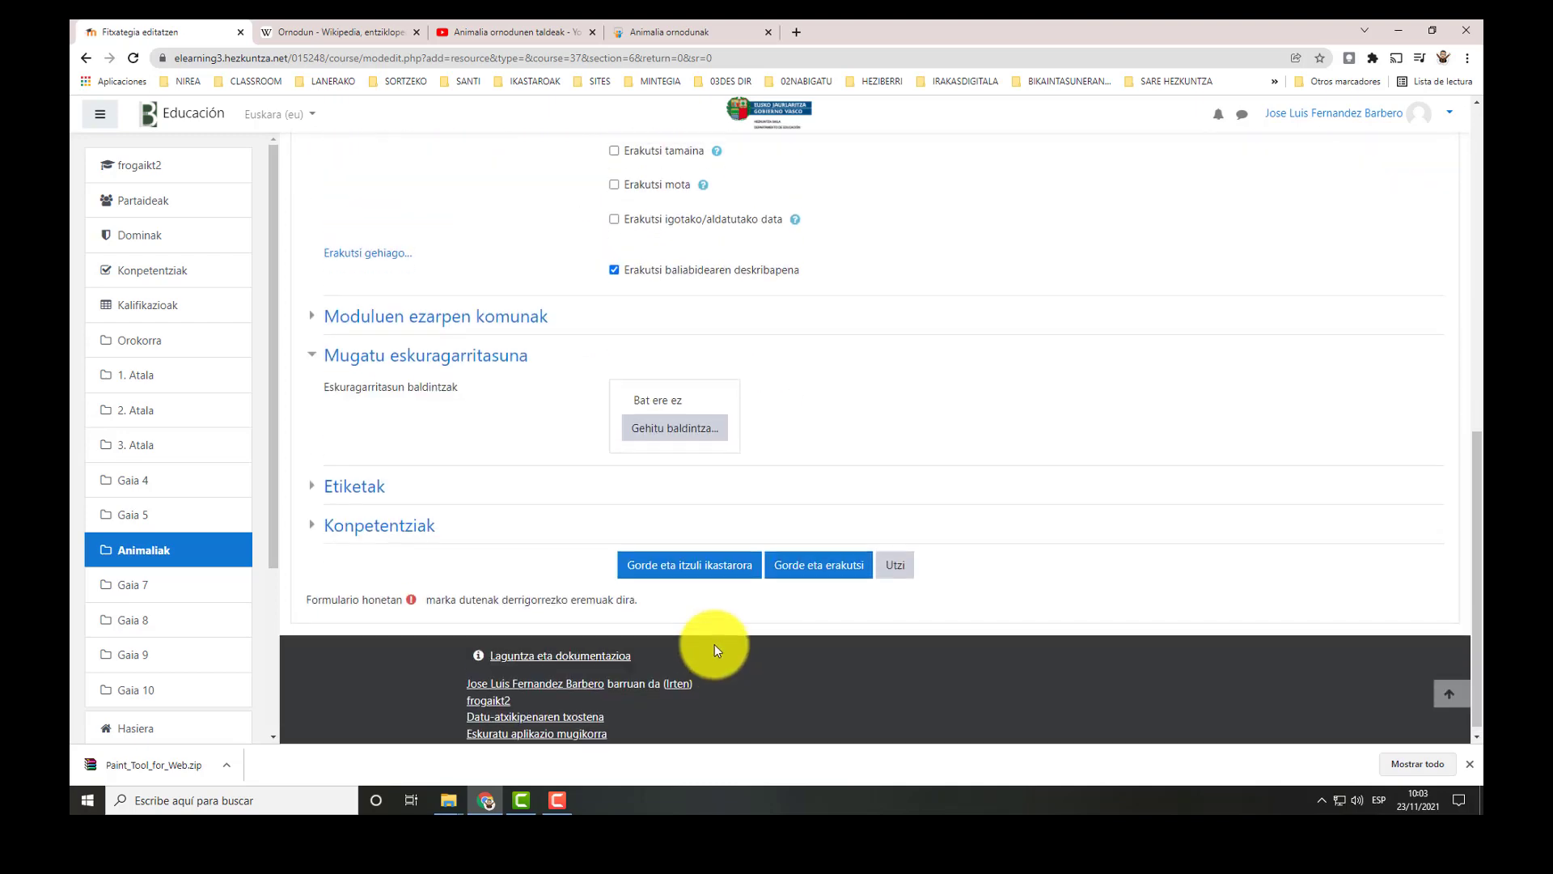
{"action": "scroll", "coordinate": [704, 636], "scroll_direction": "up", "scroll_amount": 1}
{"action": "left_click", "coordinate": [700, 632]}
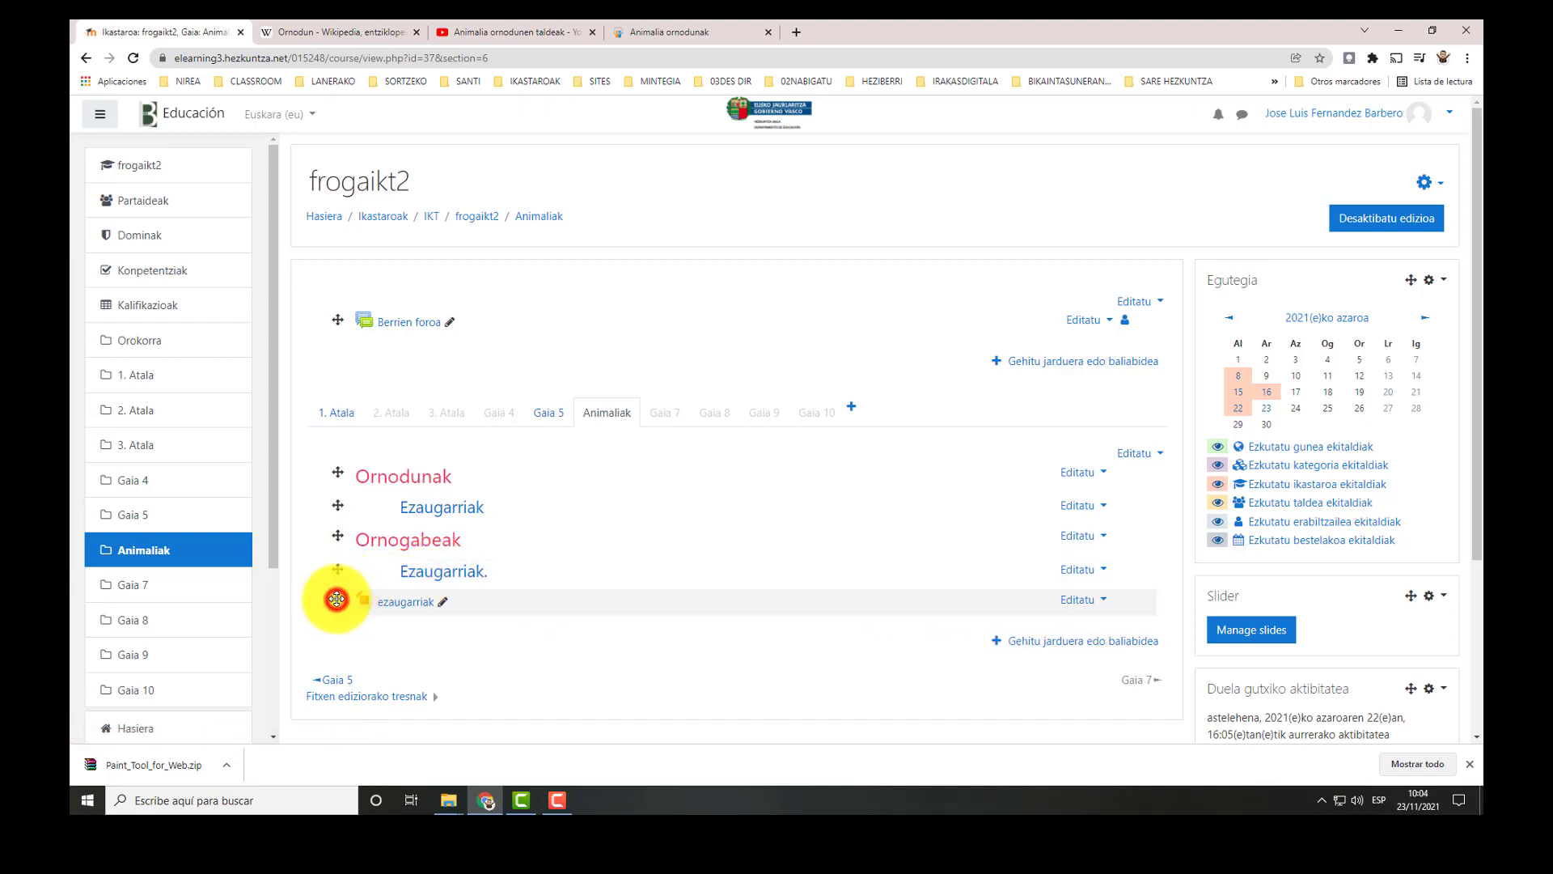
Move the ezaugarriak file directly below the Ezaugarriak label under Ornodunak and indent it three levels to the right.
{"action": "left_click_drag", "start_coordinate": [336, 599], "coordinate": [351, 531]}
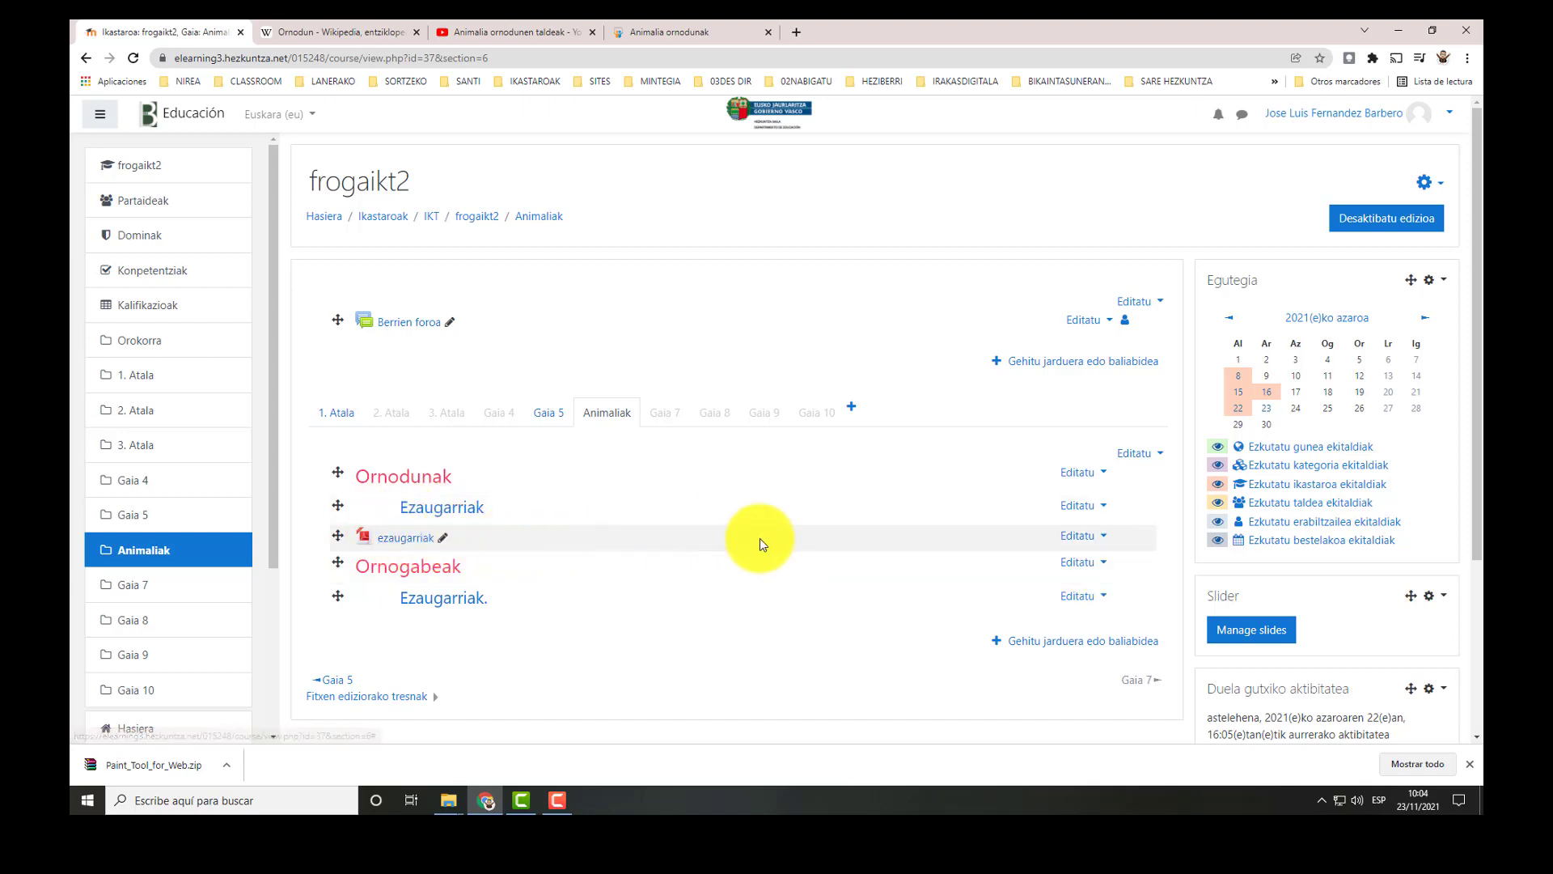
{"action": "left_click", "coordinate": [1100, 534]}
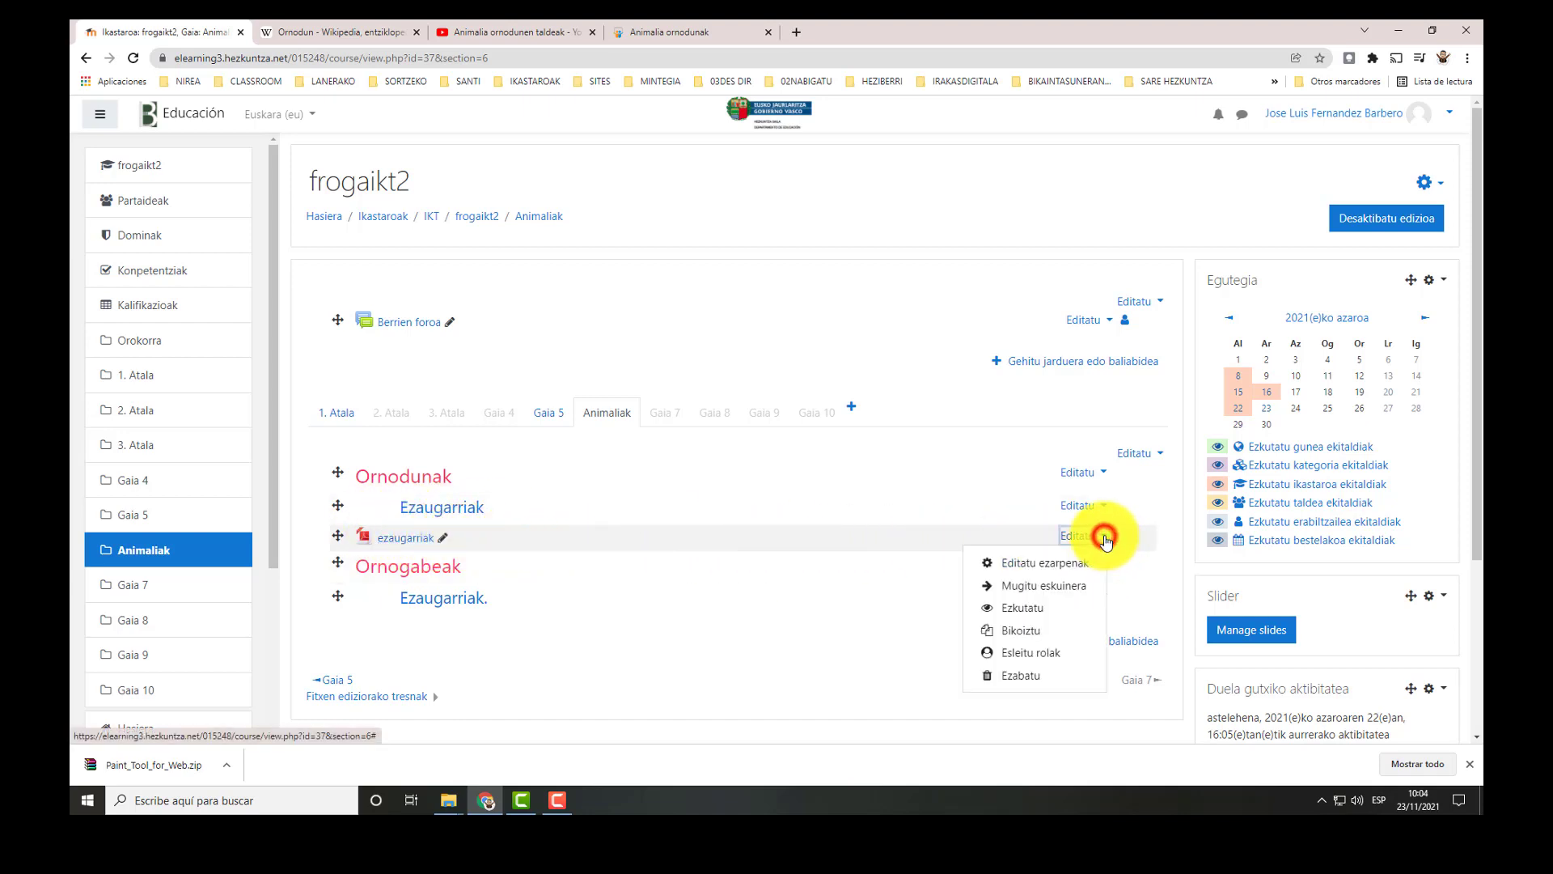
{"action": "left_click", "coordinate": [1066, 586]}
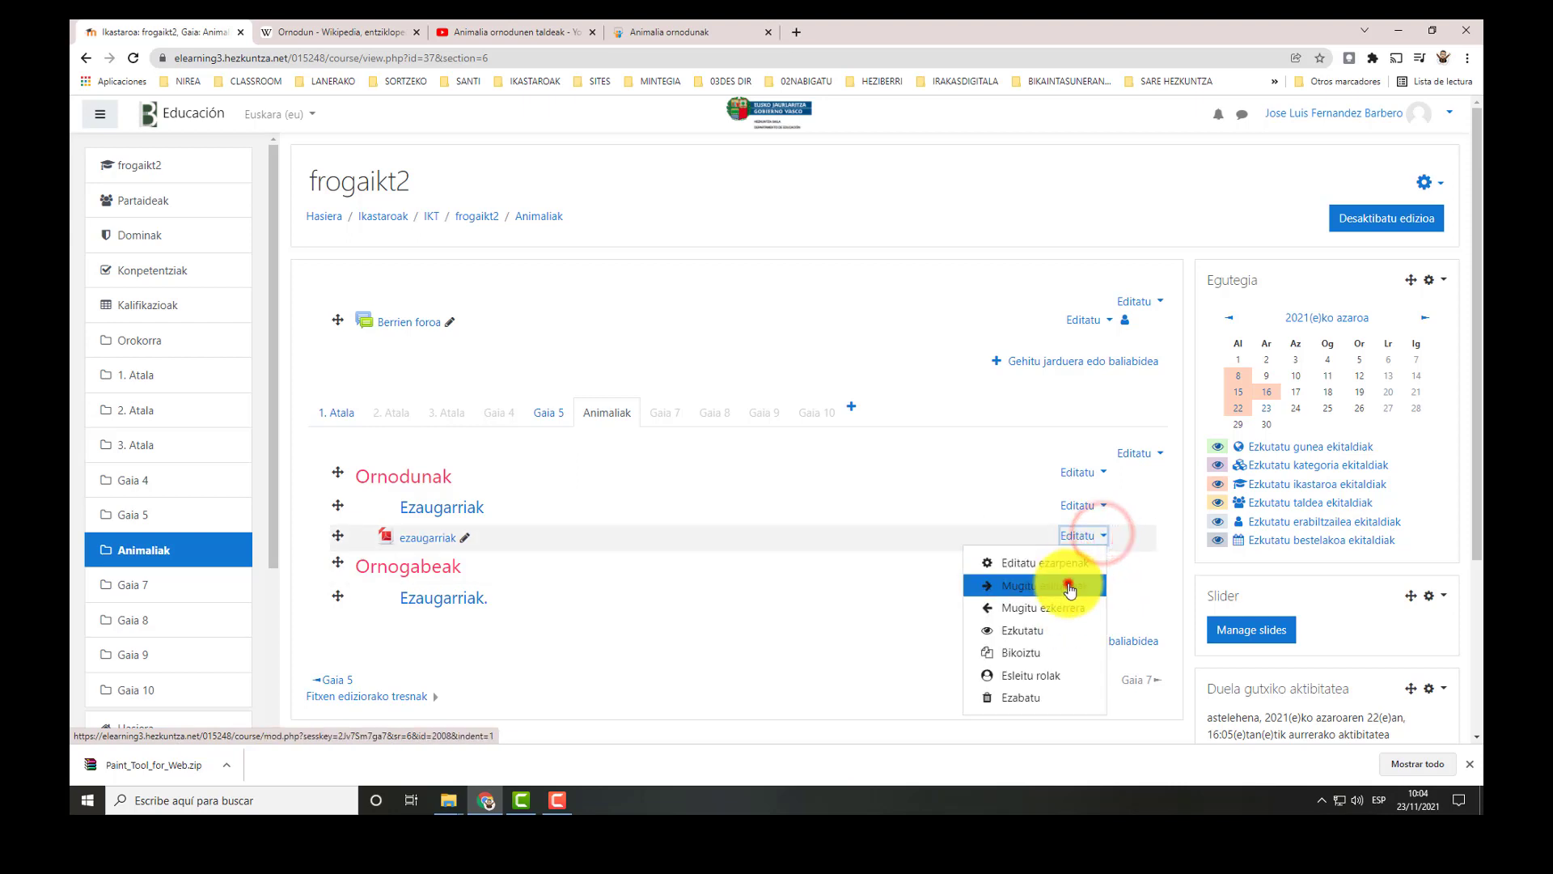
{"action": "left_click", "coordinate": [1070, 585]}
{"action": "left_click", "coordinate": [1102, 538]}
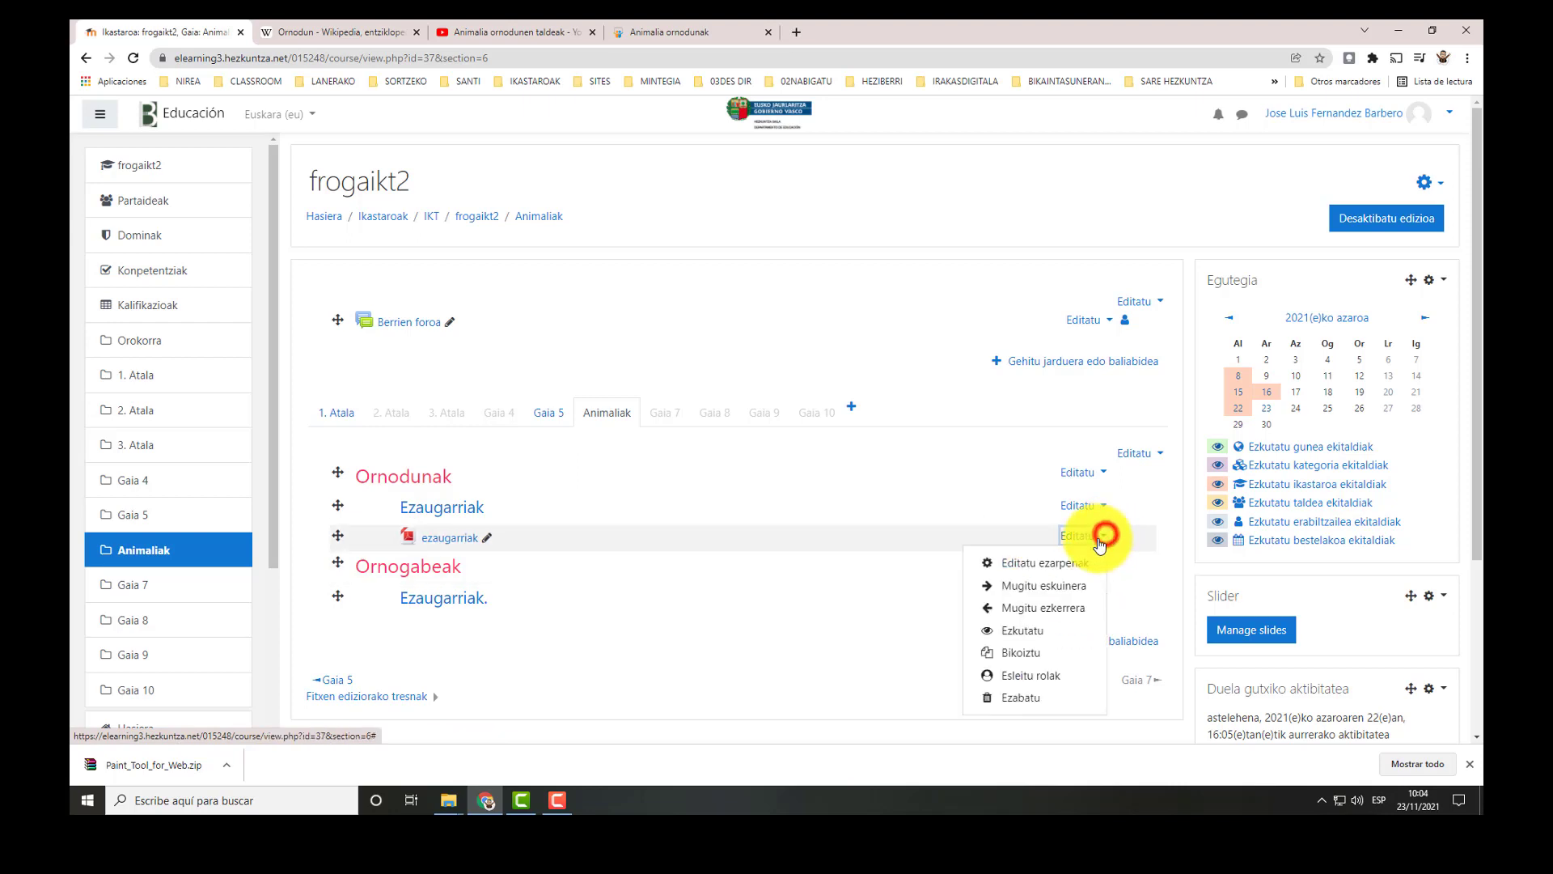
{"action": "left_click", "coordinate": [1065, 585]}
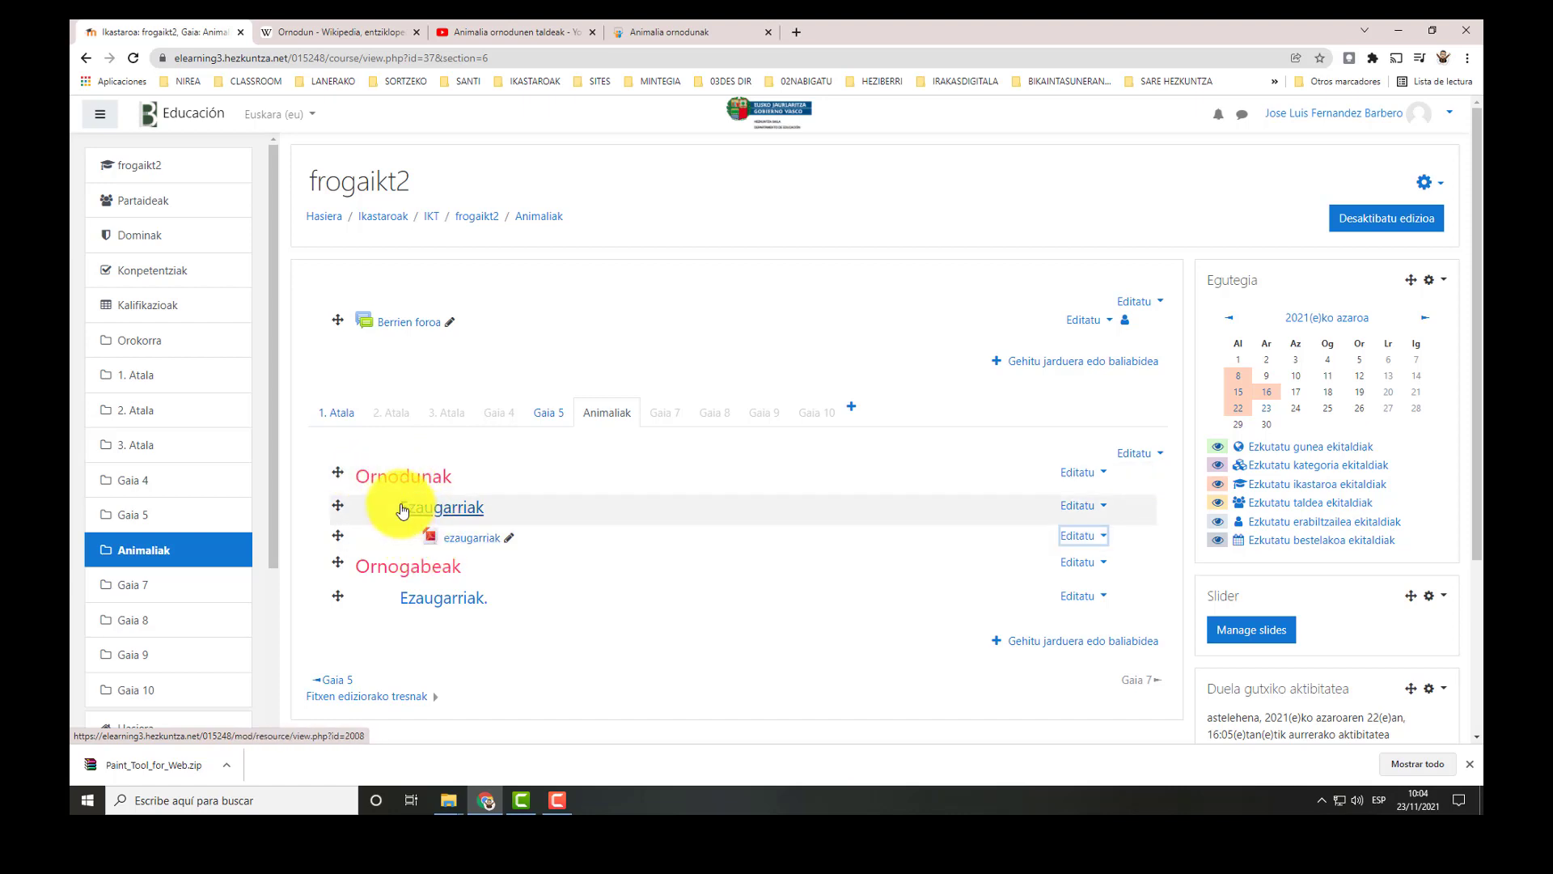
Turn off editing mode for the frogaikt2 course.
{"action": "left_click", "coordinate": [512, 655]}
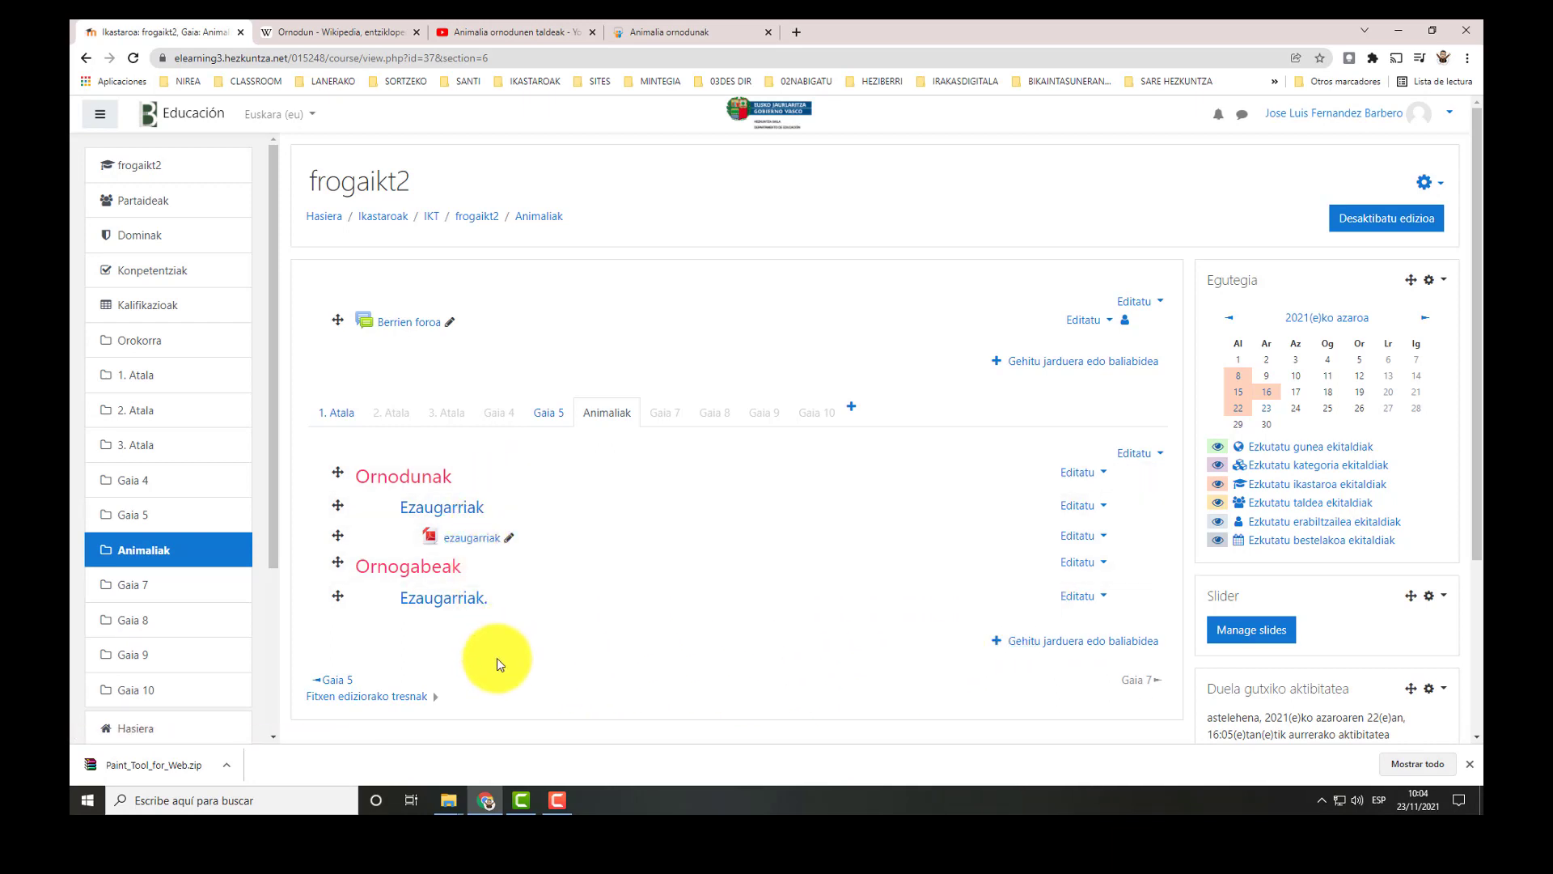
{"action": "left_click", "coordinate": [1380, 223]}
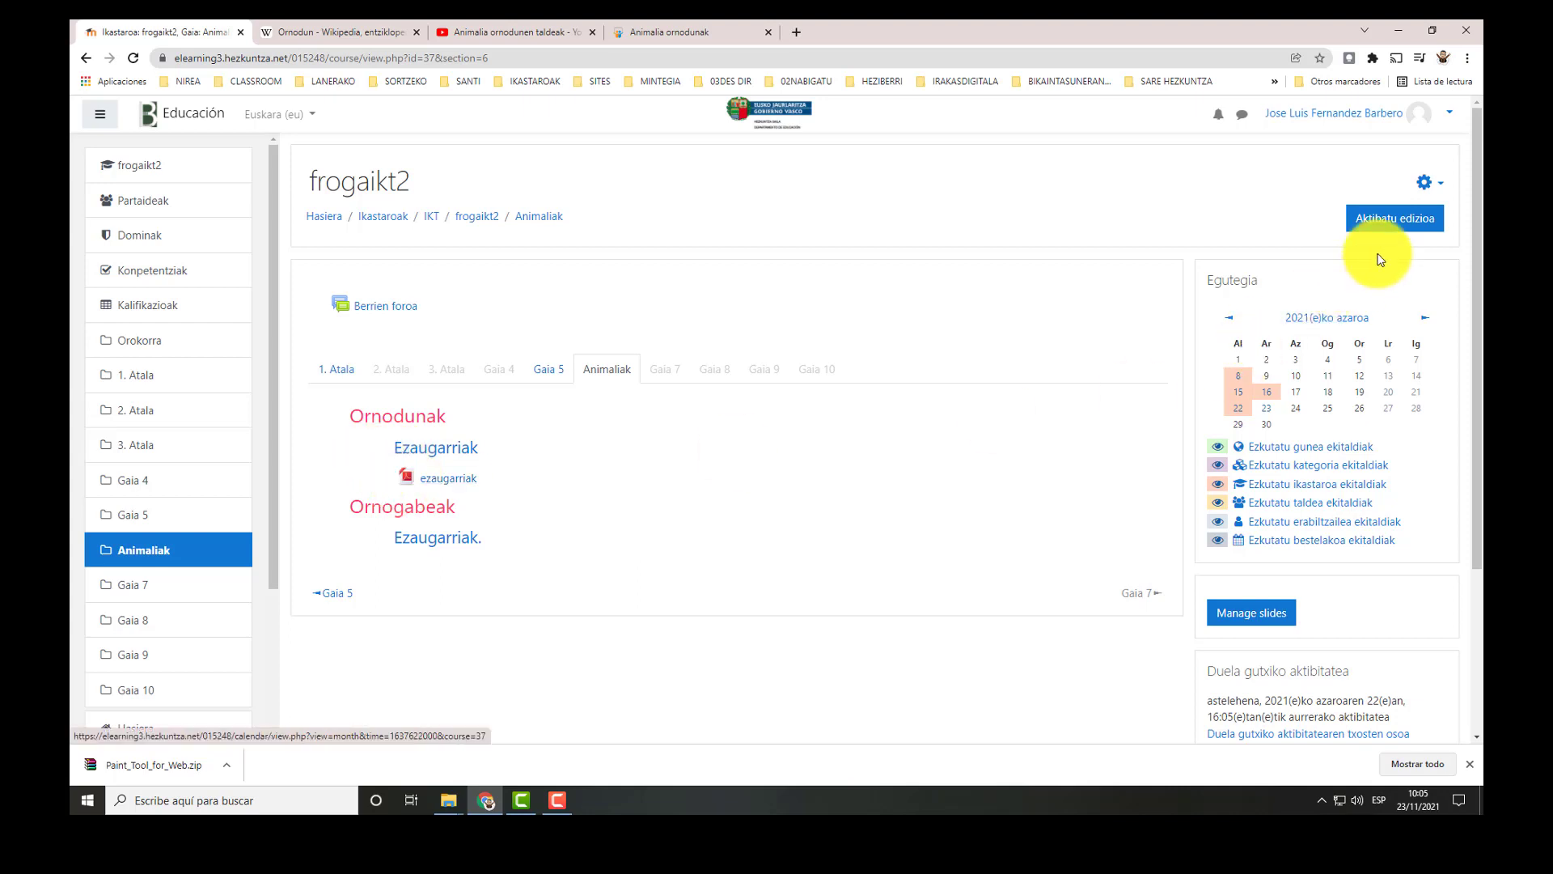
Re-enable course editing, indent the ezaugarriak file under Ornodunak one more level to the right, and turn editing off again.
{"action": "left_click", "coordinate": [1382, 217]}
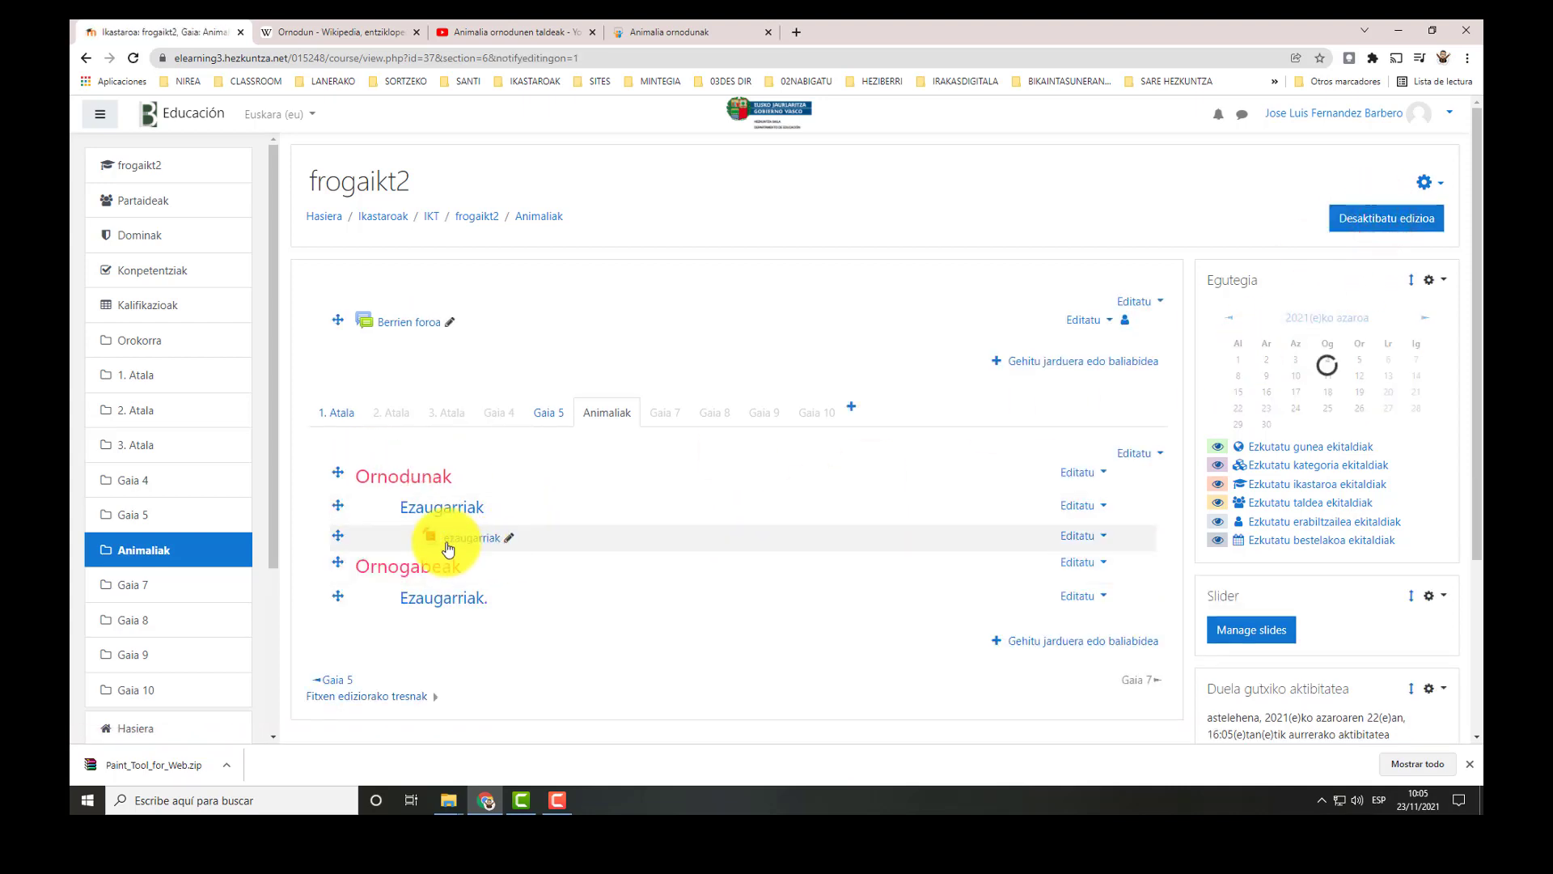
{"action": "left_click", "coordinate": [1098, 541]}
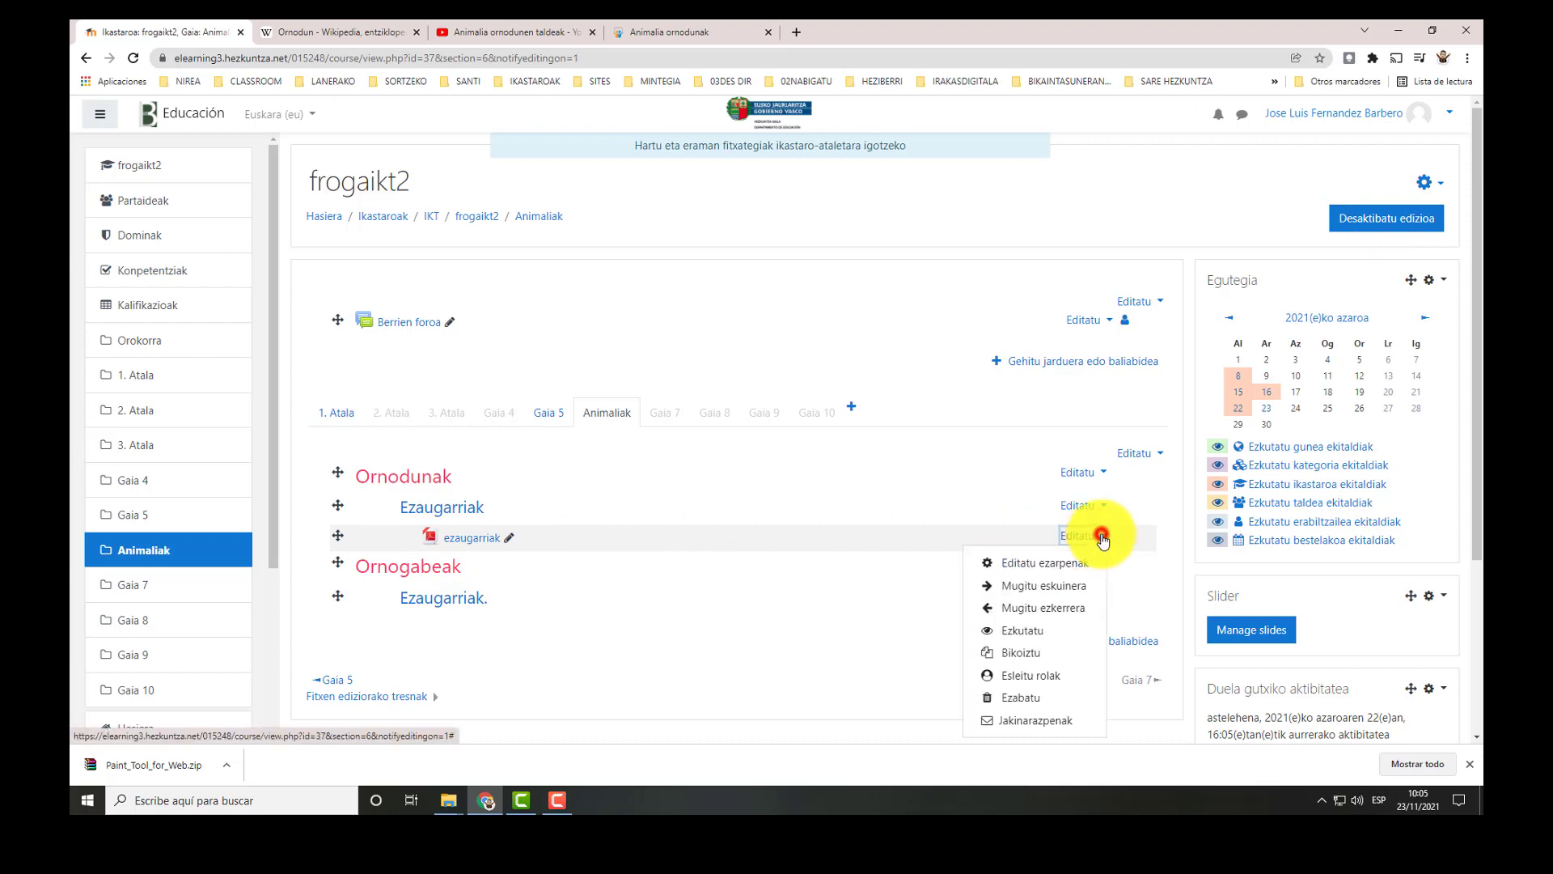
{"action": "left_click", "coordinate": [1068, 587]}
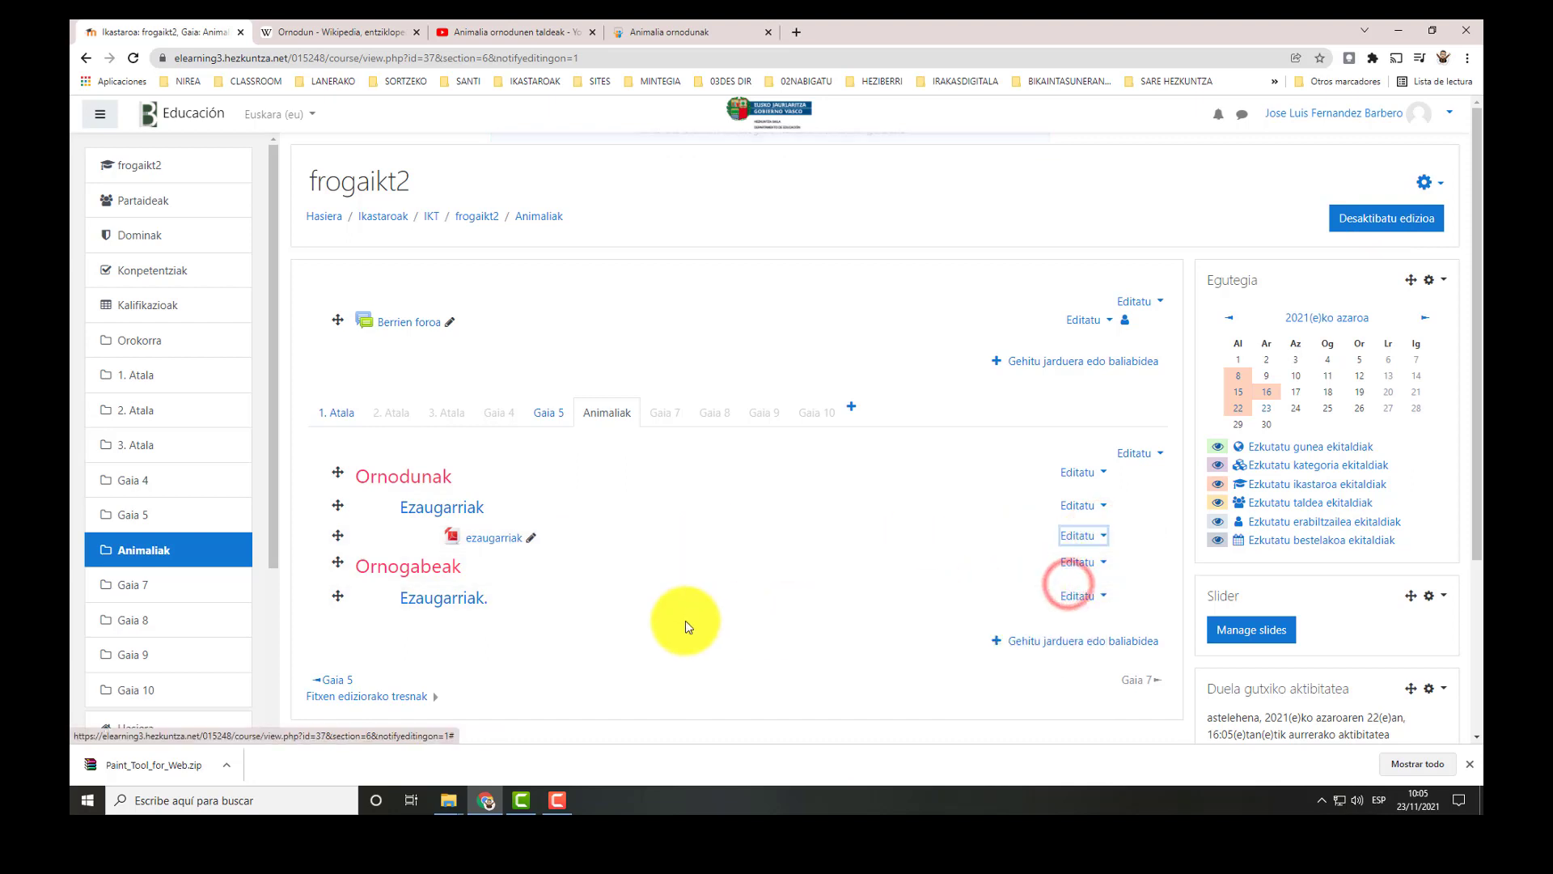
{"action": "left_click", "coordinate": [1394, 220]}
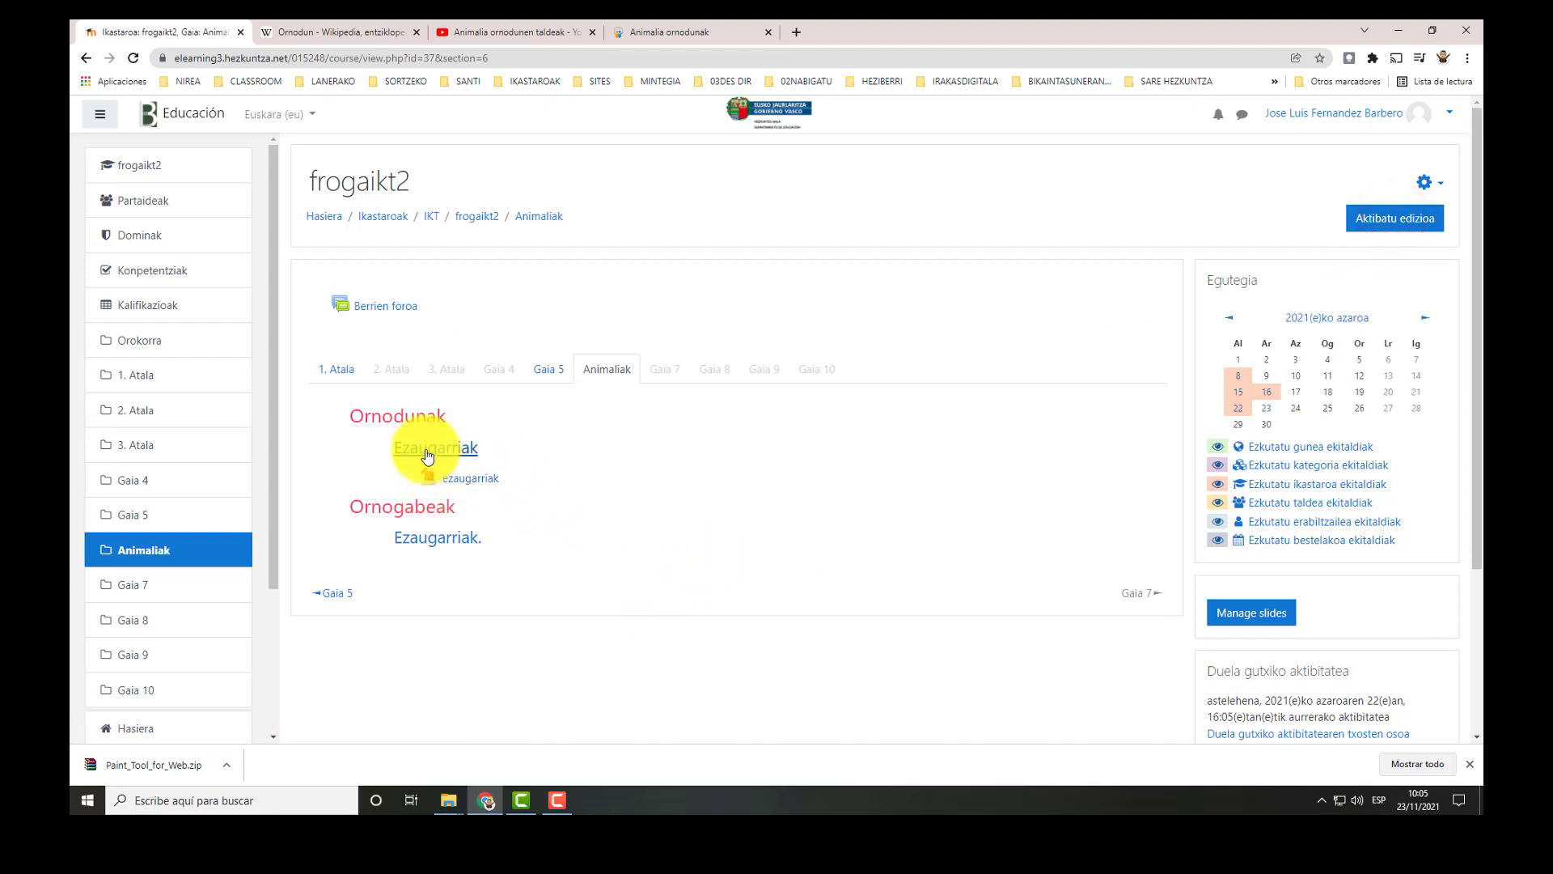
Open the ezaugarriak file from the Animaliak section and look through both pages of the PDF.
{"action": "left_click", "coordinate": [470, 484]}
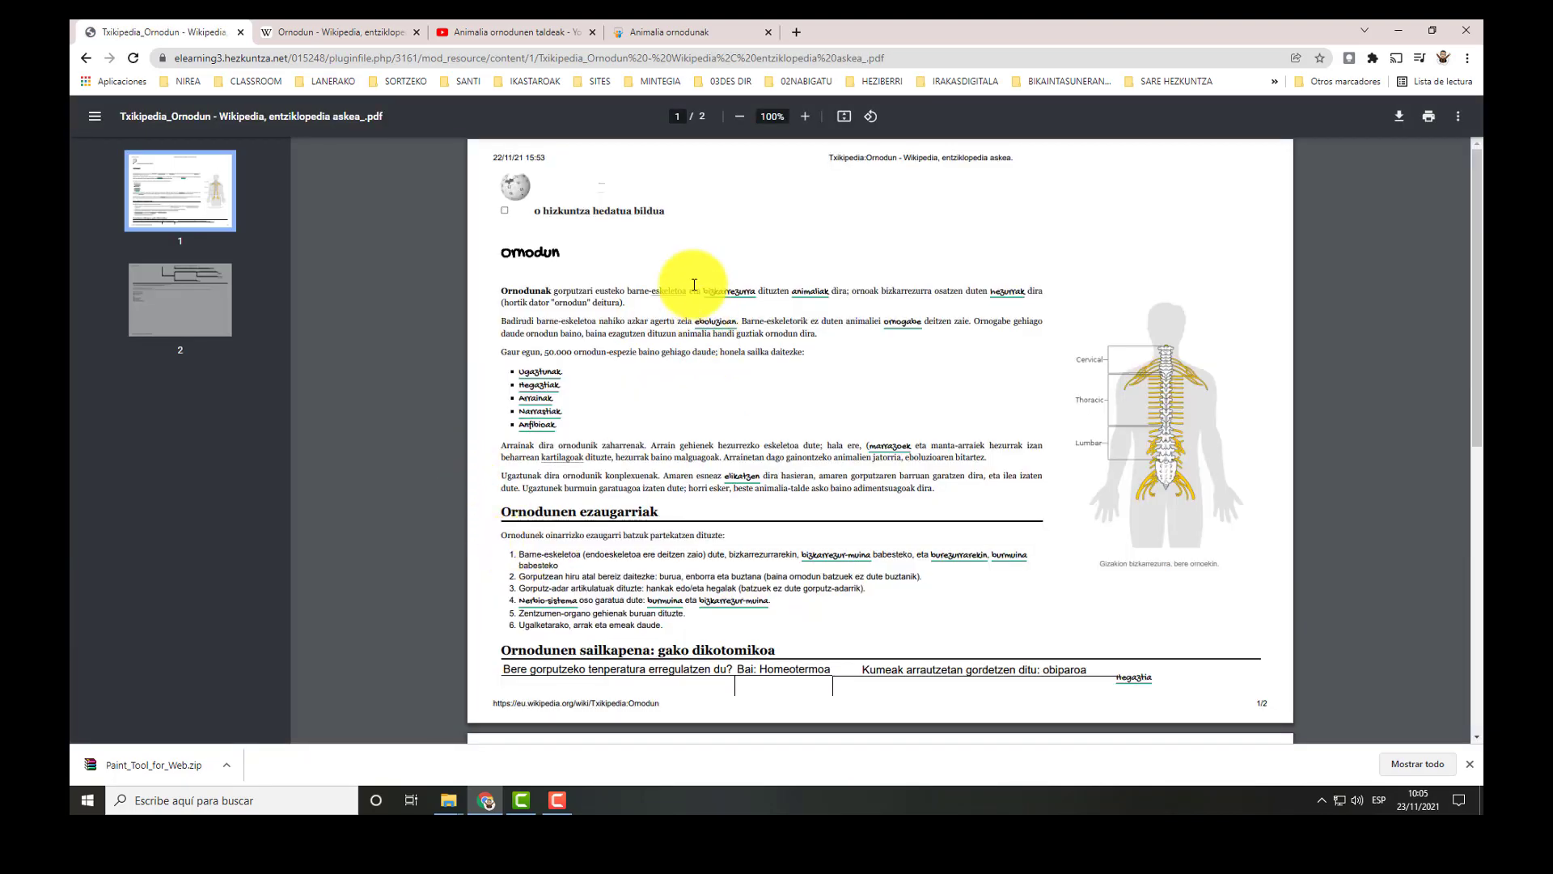
{"action": "scroll", "coordinate": [694, 284], "scroll_direction": "down", "scroll_amount": 7}
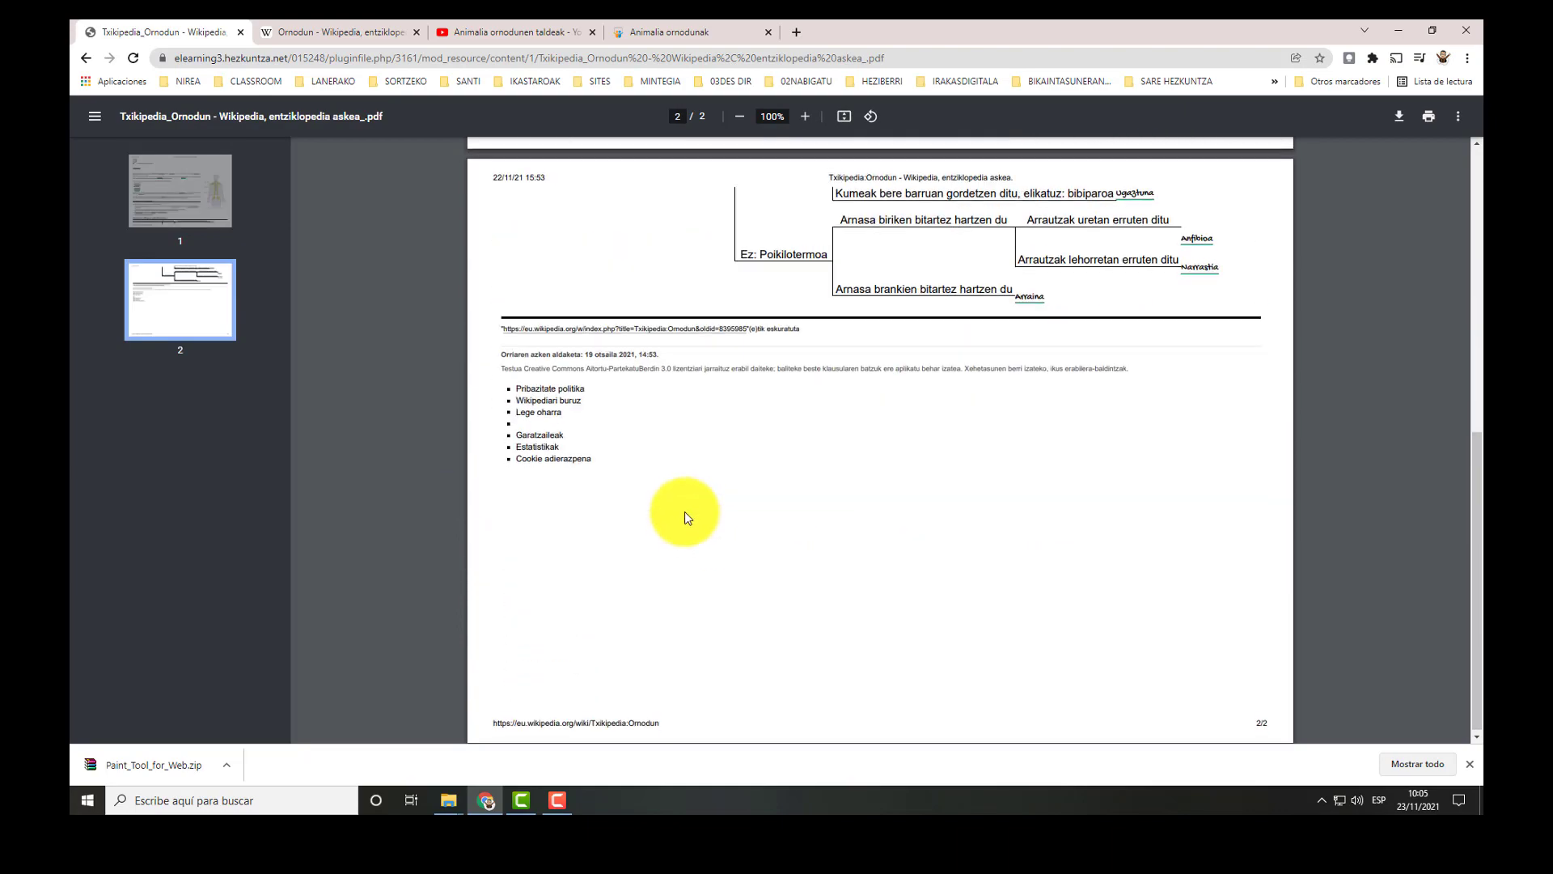
{"action": "scroll", "coordinate": [684, 511], "scroll_direction": "up", "scroll_amount": 4}
{"action": "scroll", "coordinate": [703, 448], "scroll_direction": "down", "scroll_amount": 3}
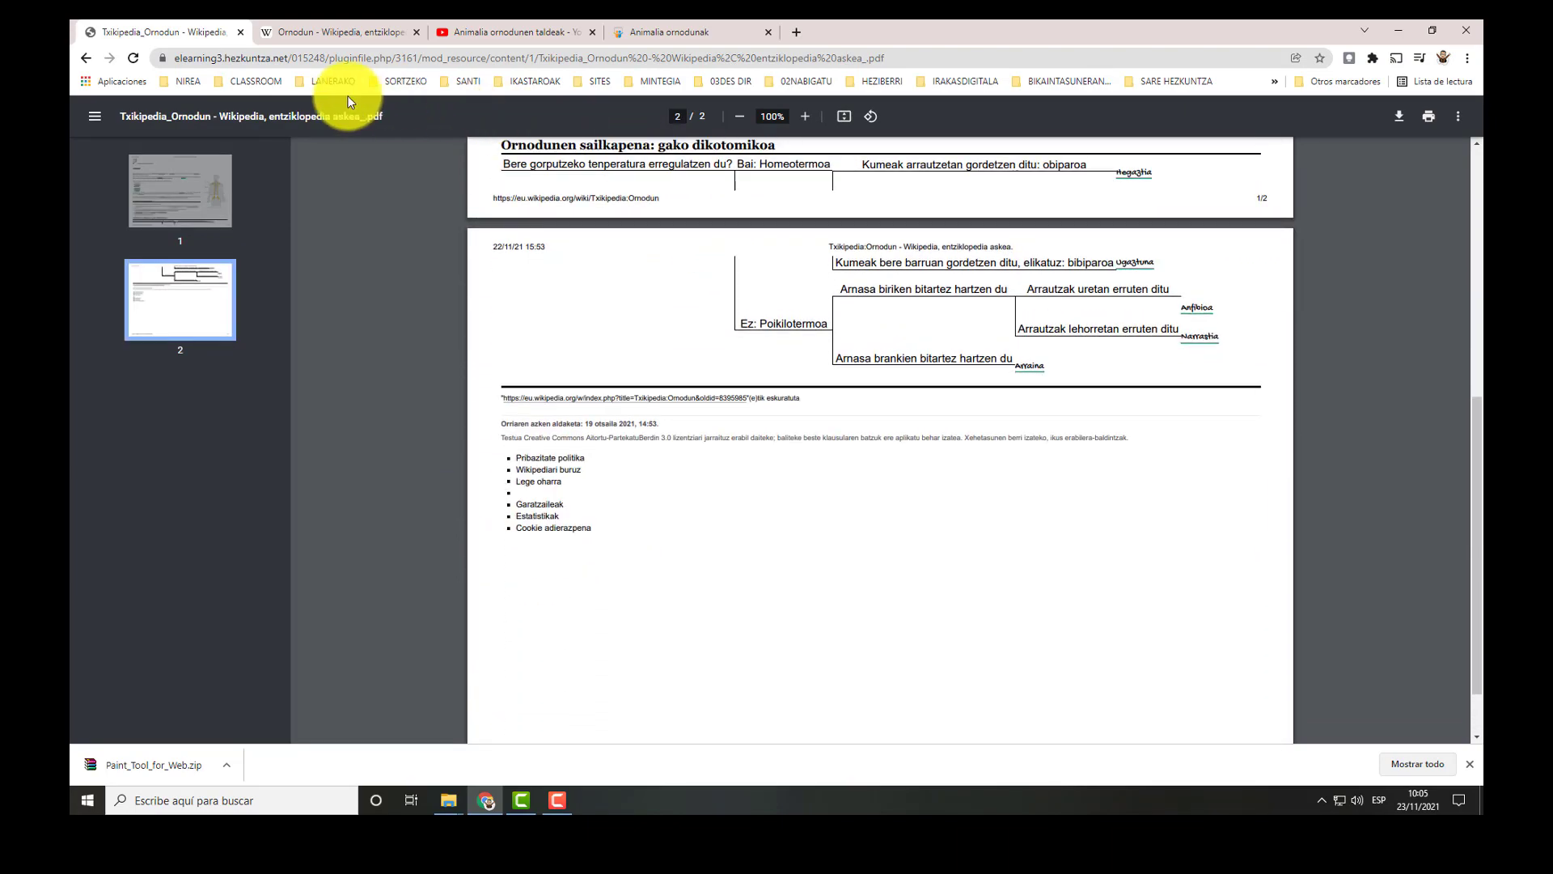